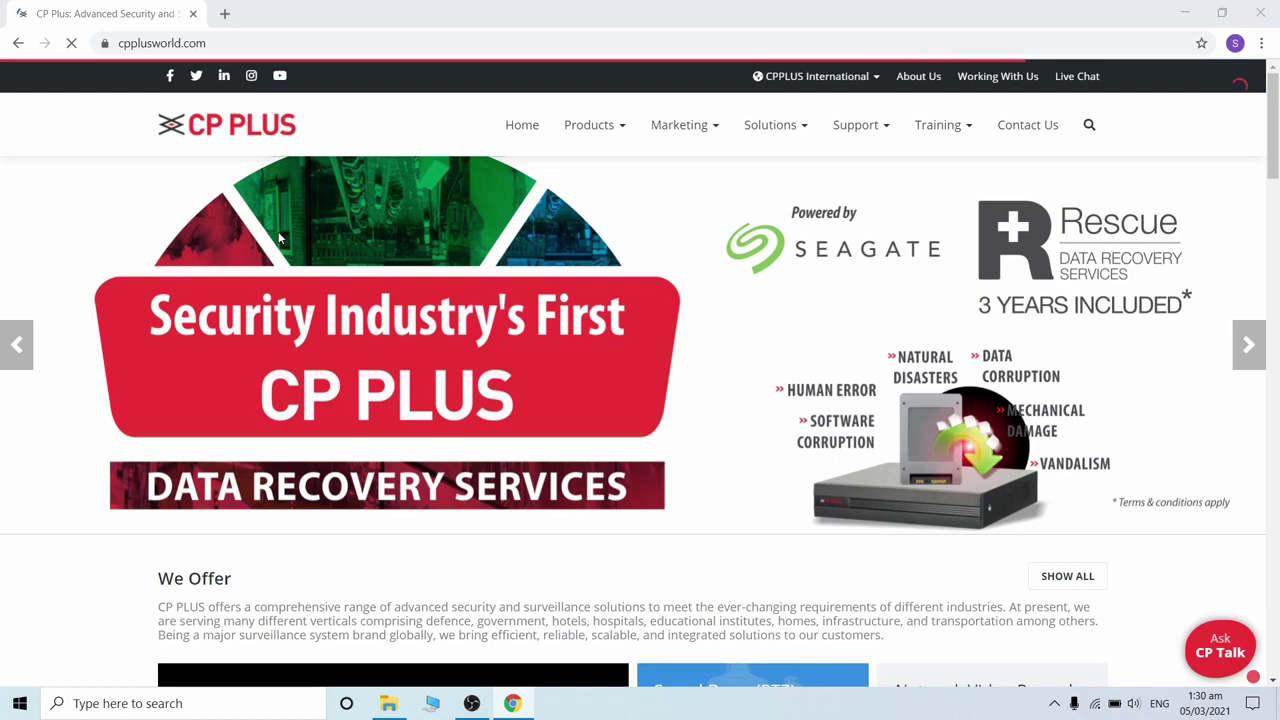
- Download the Orange-series KVMS Pro Win package from the CP Plus Software page
mouse_move(862, 138)
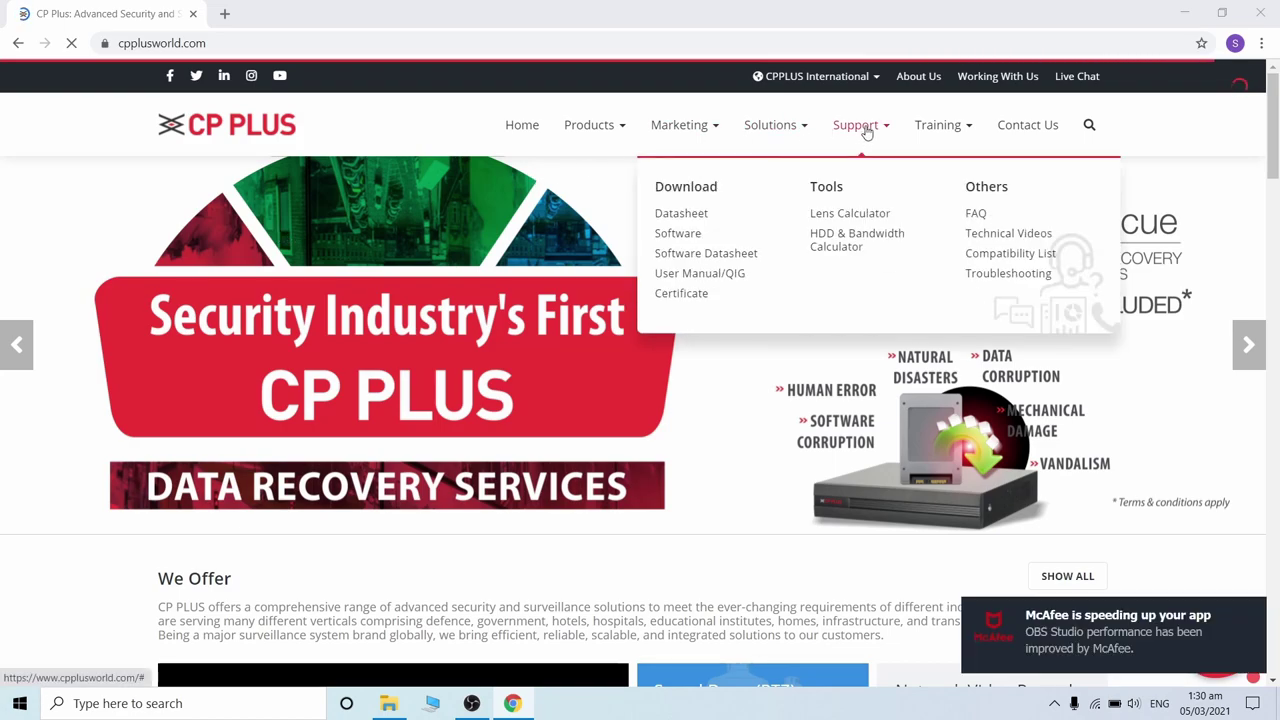
click(682, 241)
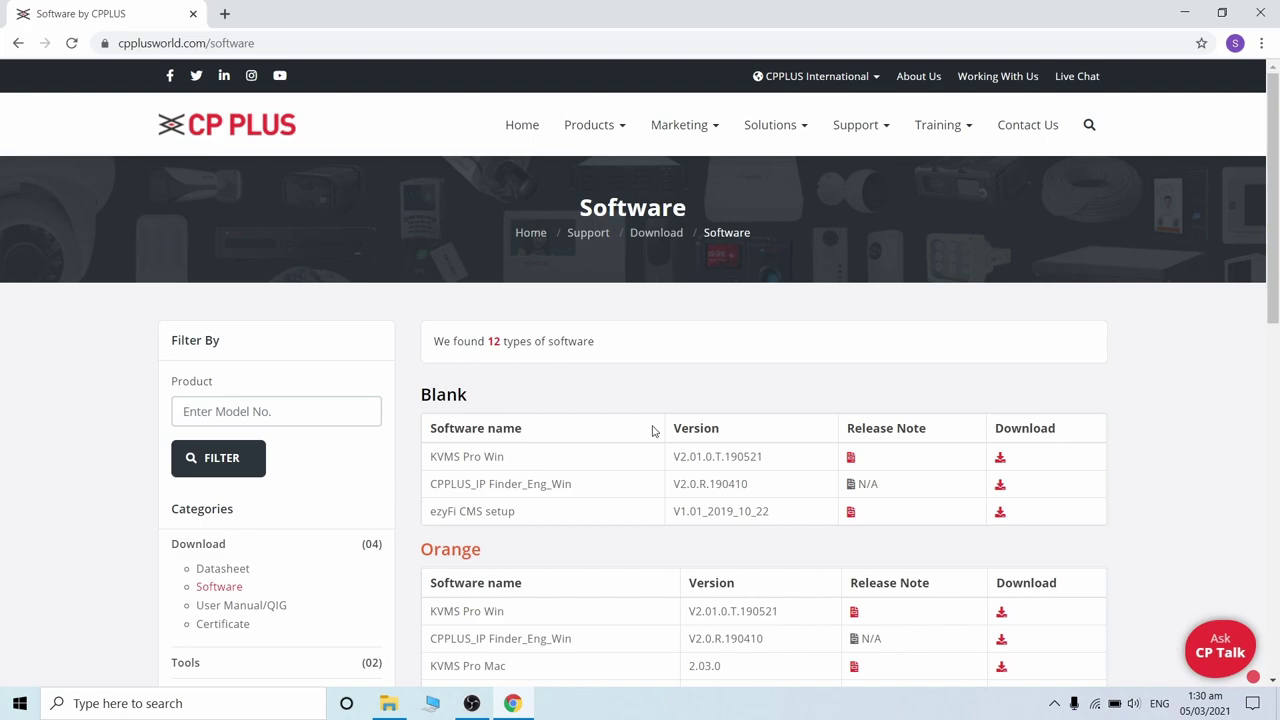
scroll(652, 430, down, 2)
scroll(652, 430, down, 1)
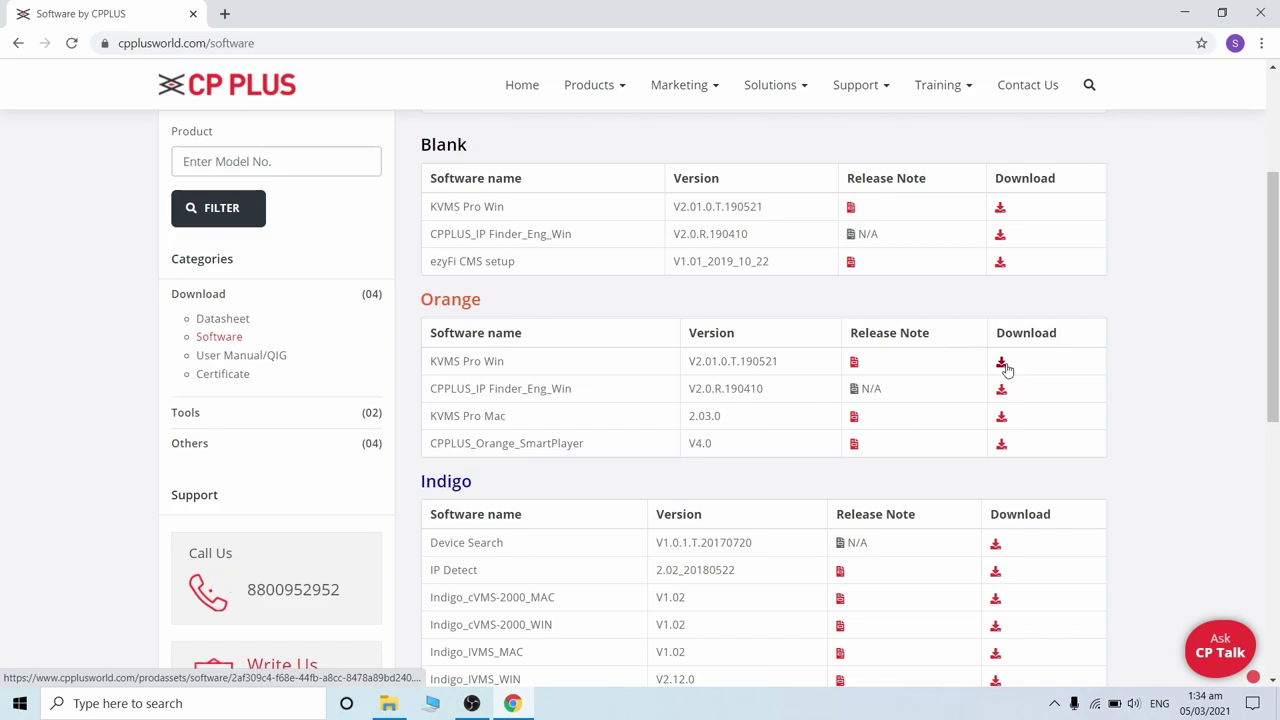
click(1002, 364)
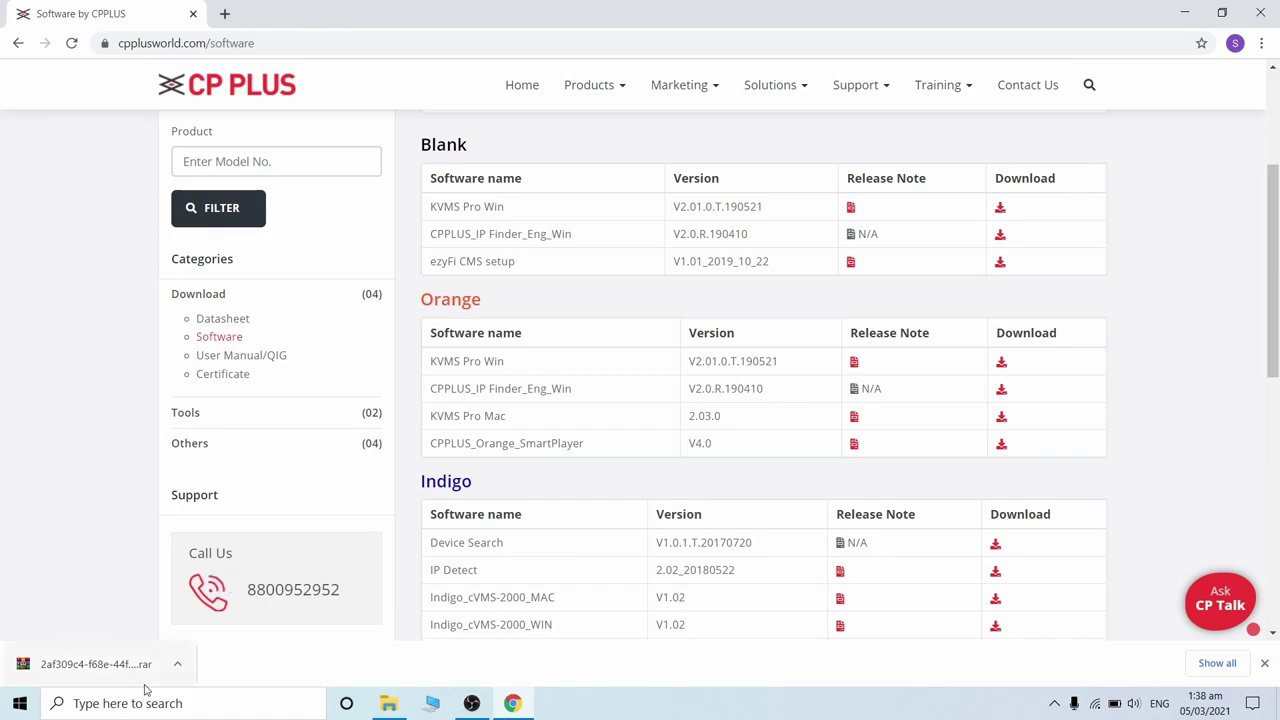
- Show the downloaded .rar in Downloads and extract it to its own folder
click(180, 668)
click(243, 607)
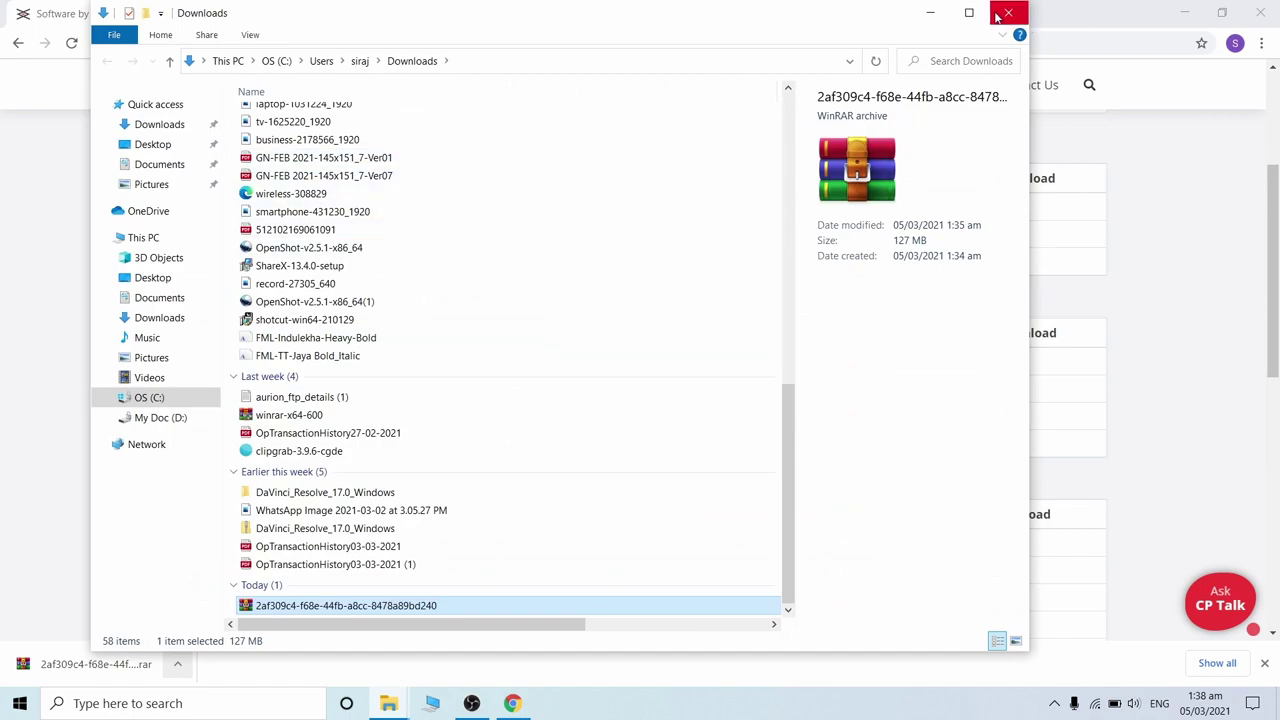
click(969, 12)
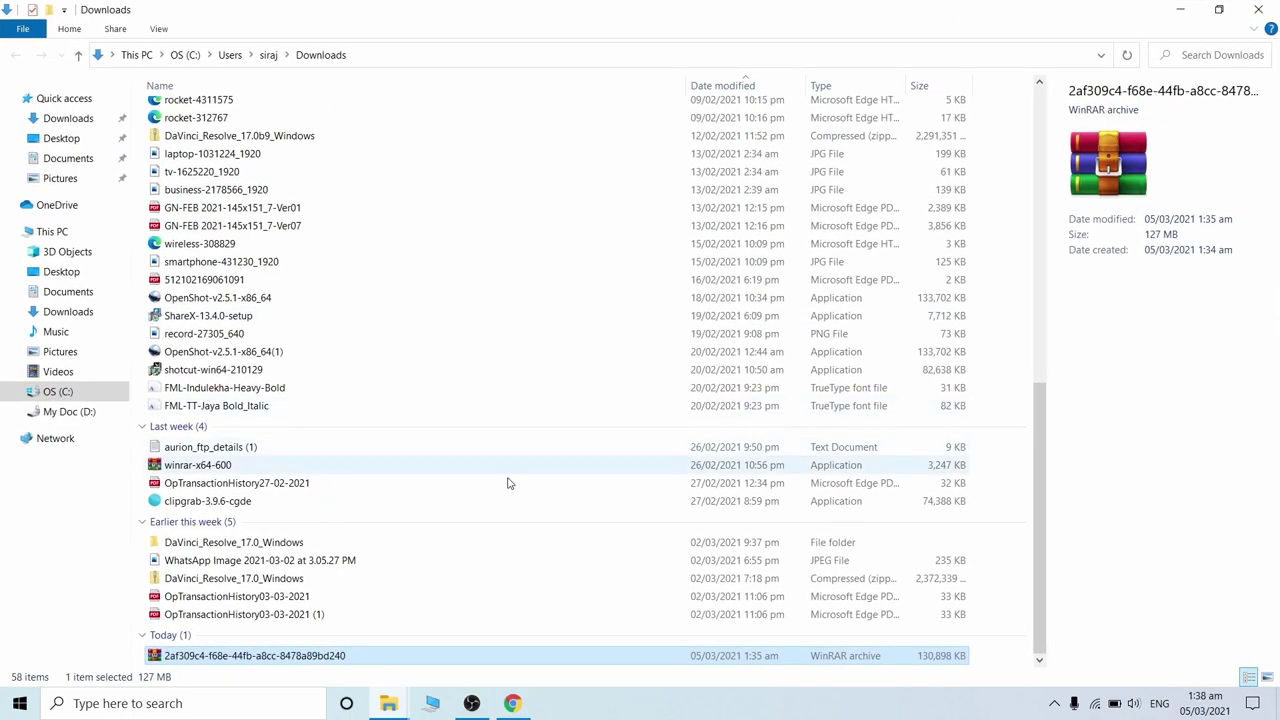
double_click(290, 655)
right_click(290, 655)
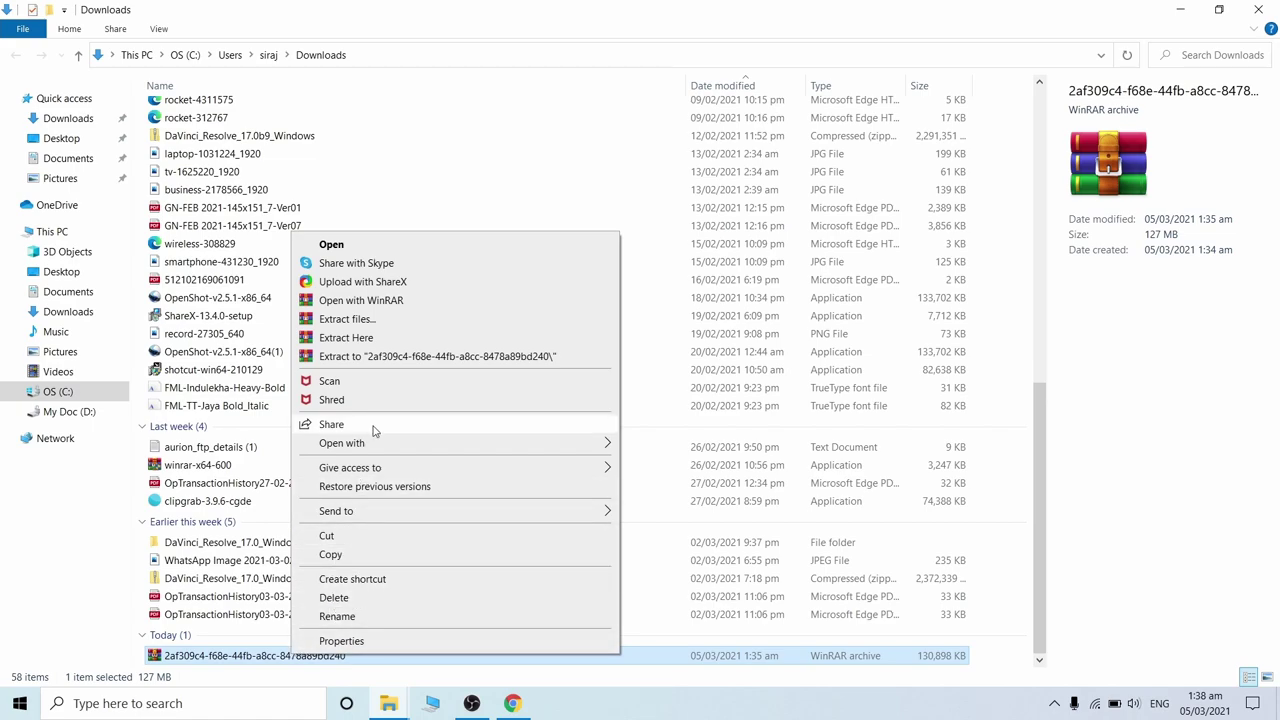
click(366, 358)
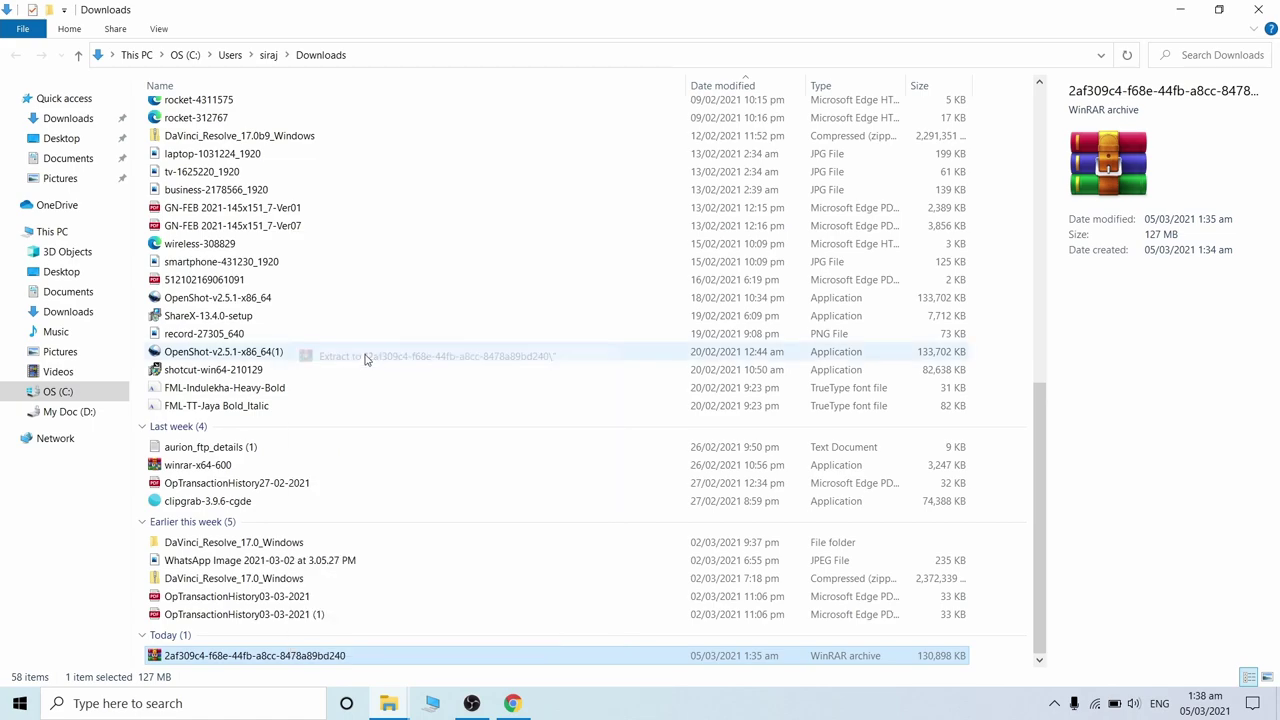
- Run the KVMS_Pro_Eng_IS_V2.01.190521 installer from the extracted folder as administrator
double_click(292, 660)
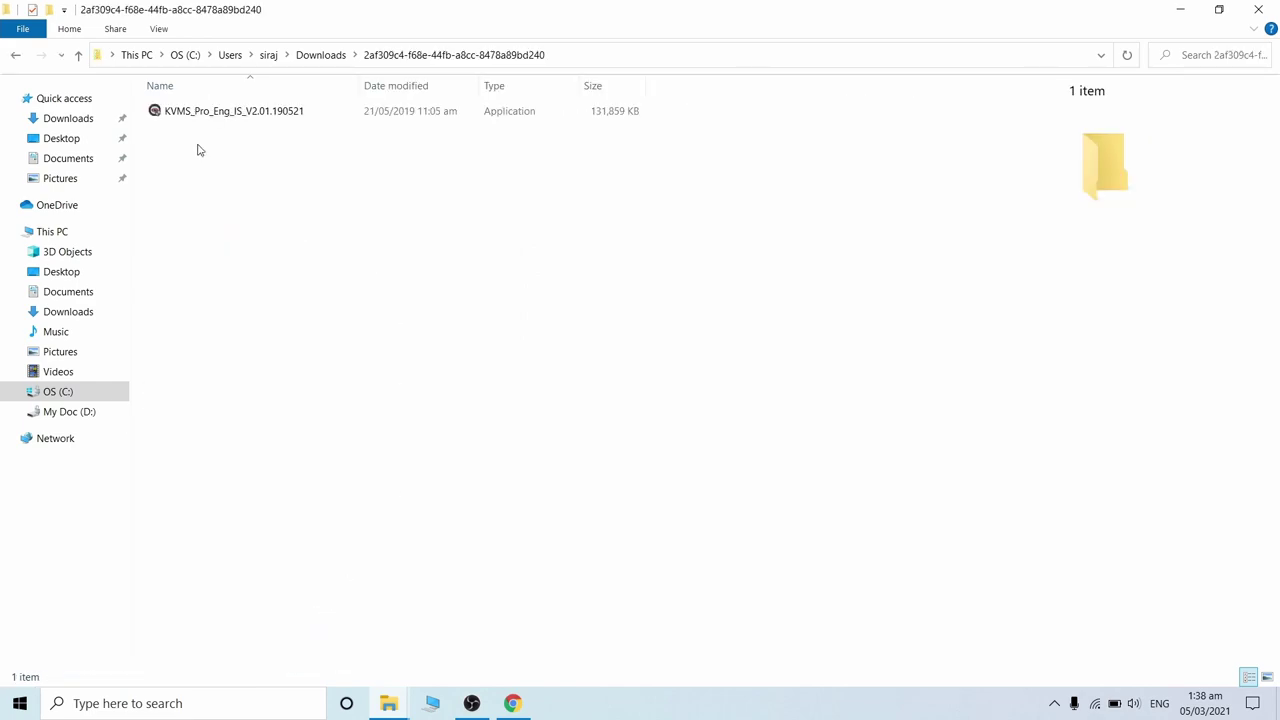
click(182, 115)
right_click(180, 115)
click(209, 145)
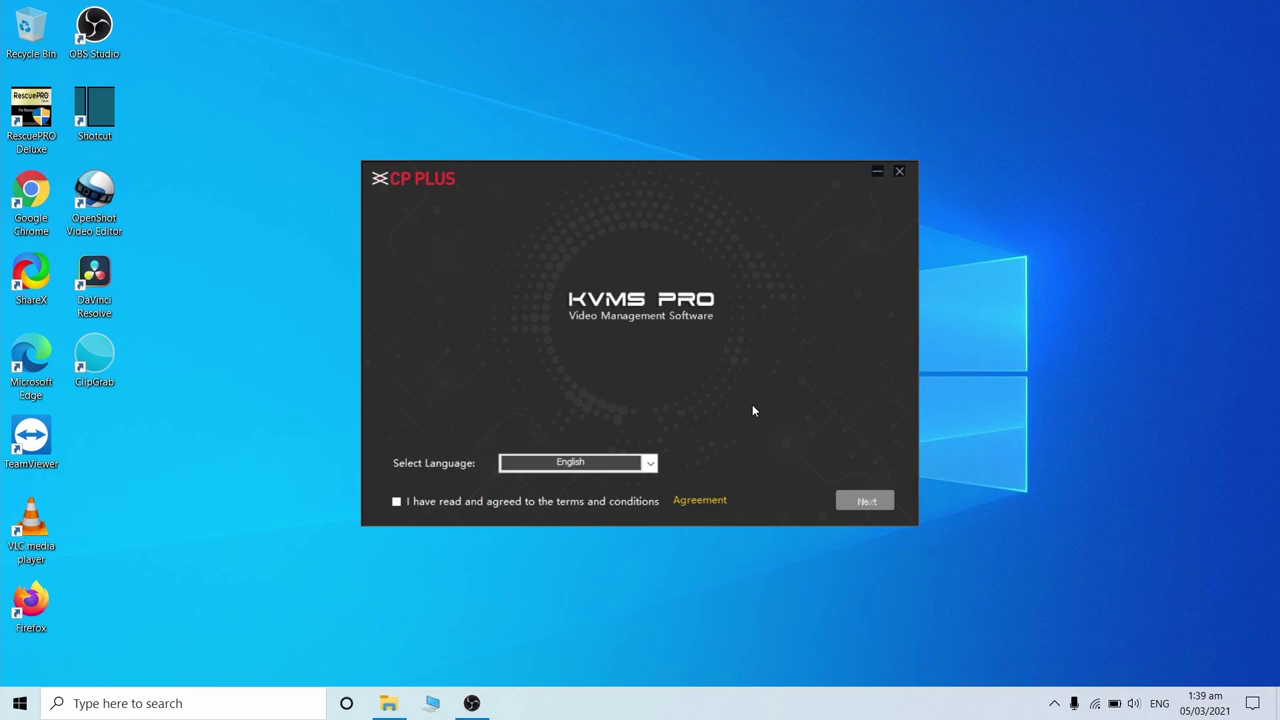
- Accept the terms, keep both components, install to the default path, and finish setup
click(400, 506)
click(866, 500)
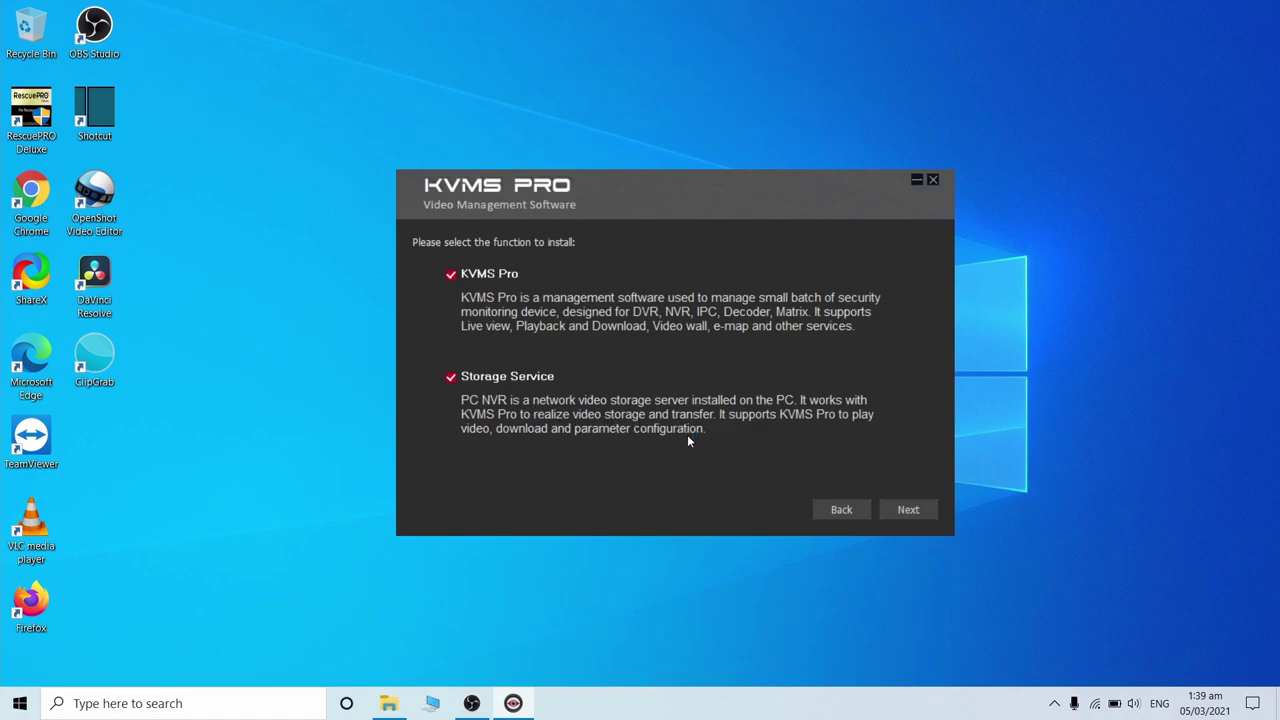
click(908, 510)
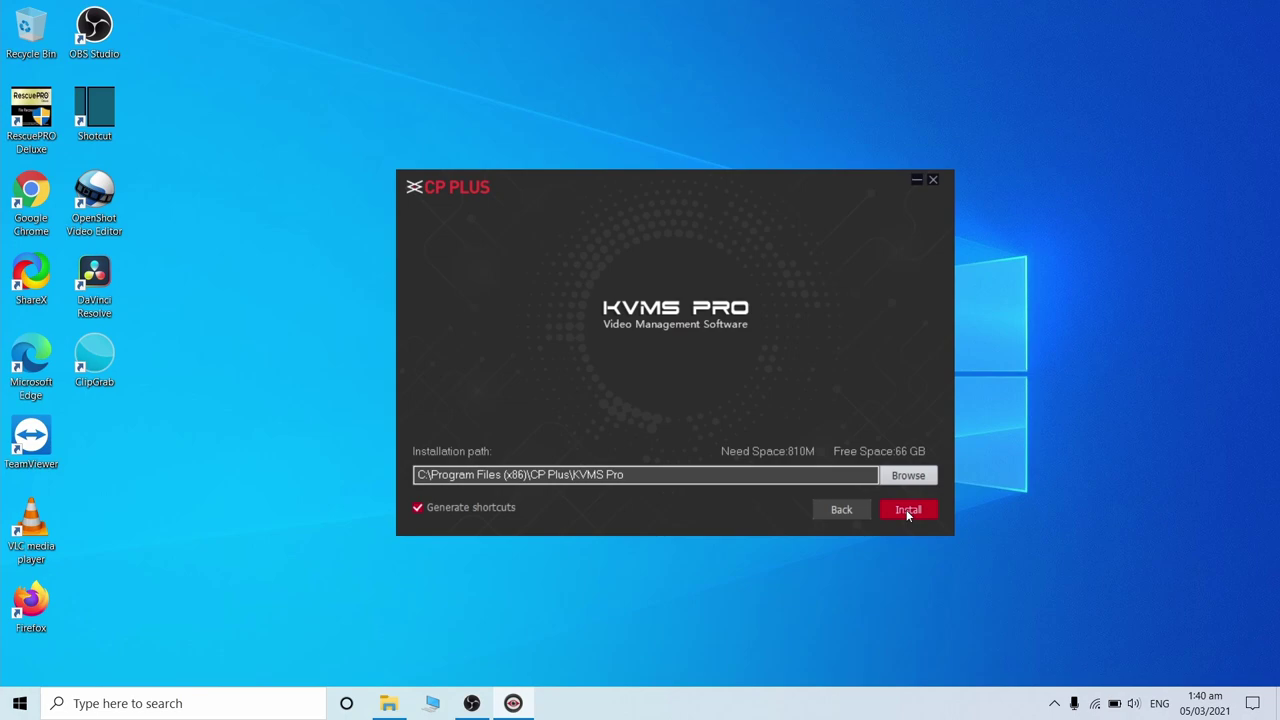
click(907, 512)
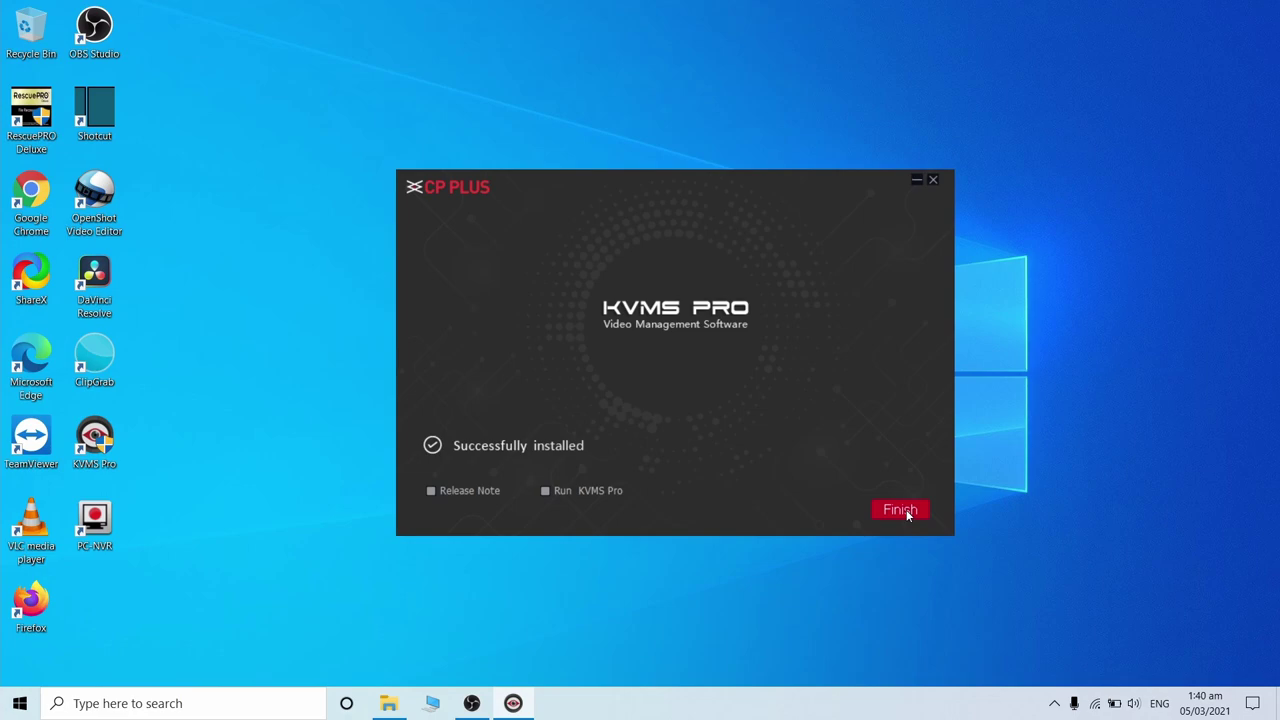
click(900, 511)
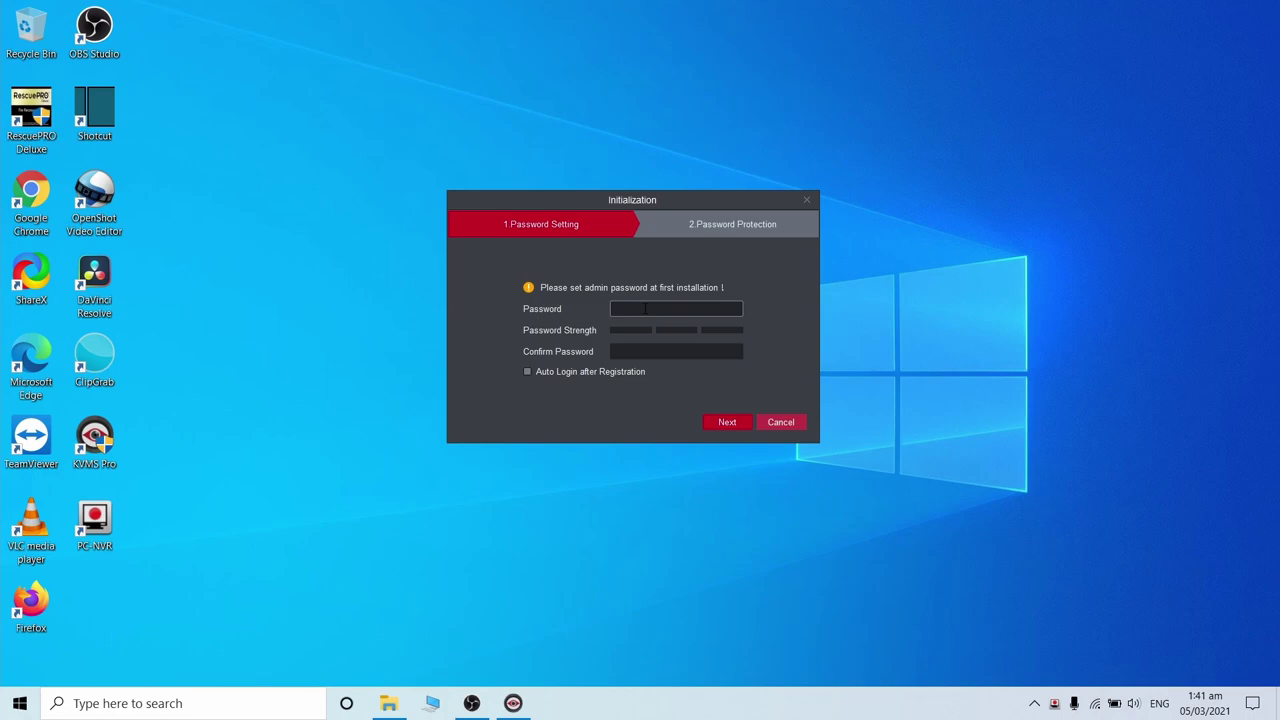
- Enter the admin password in both the Password and Confirm Password fields
click(645, 309)
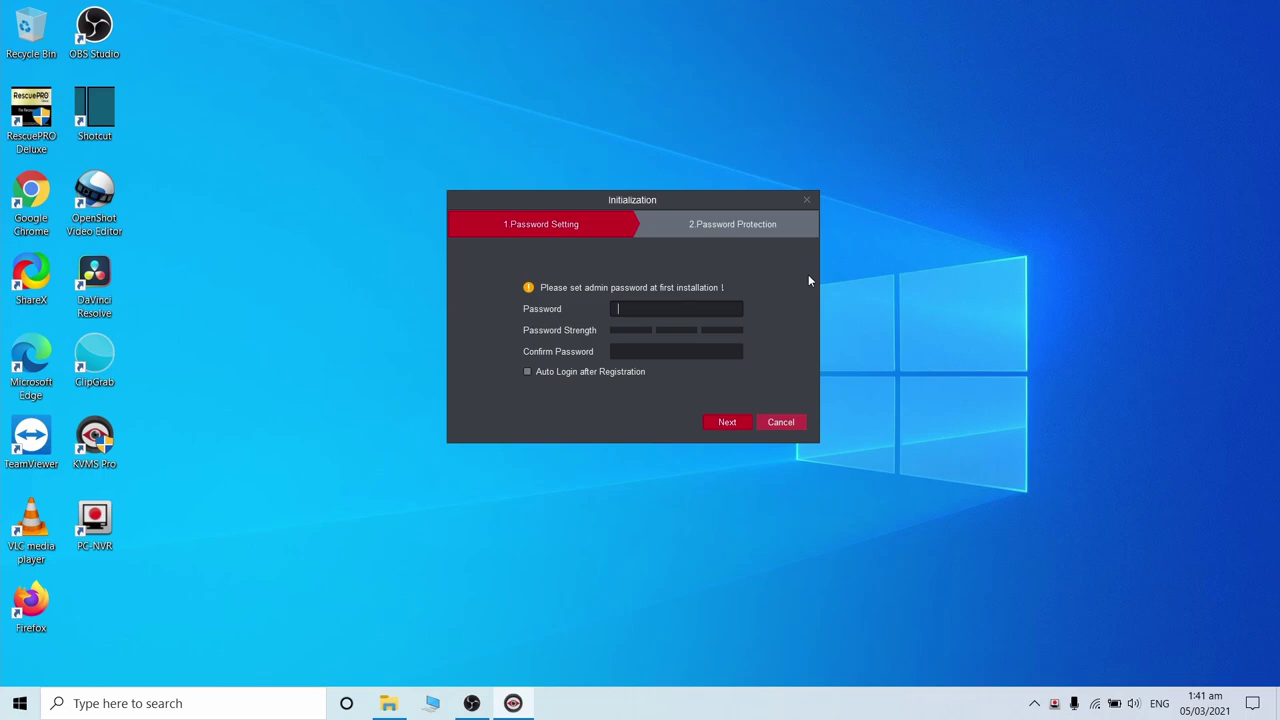
text(123456789)
click(684, 353)
text(123456)
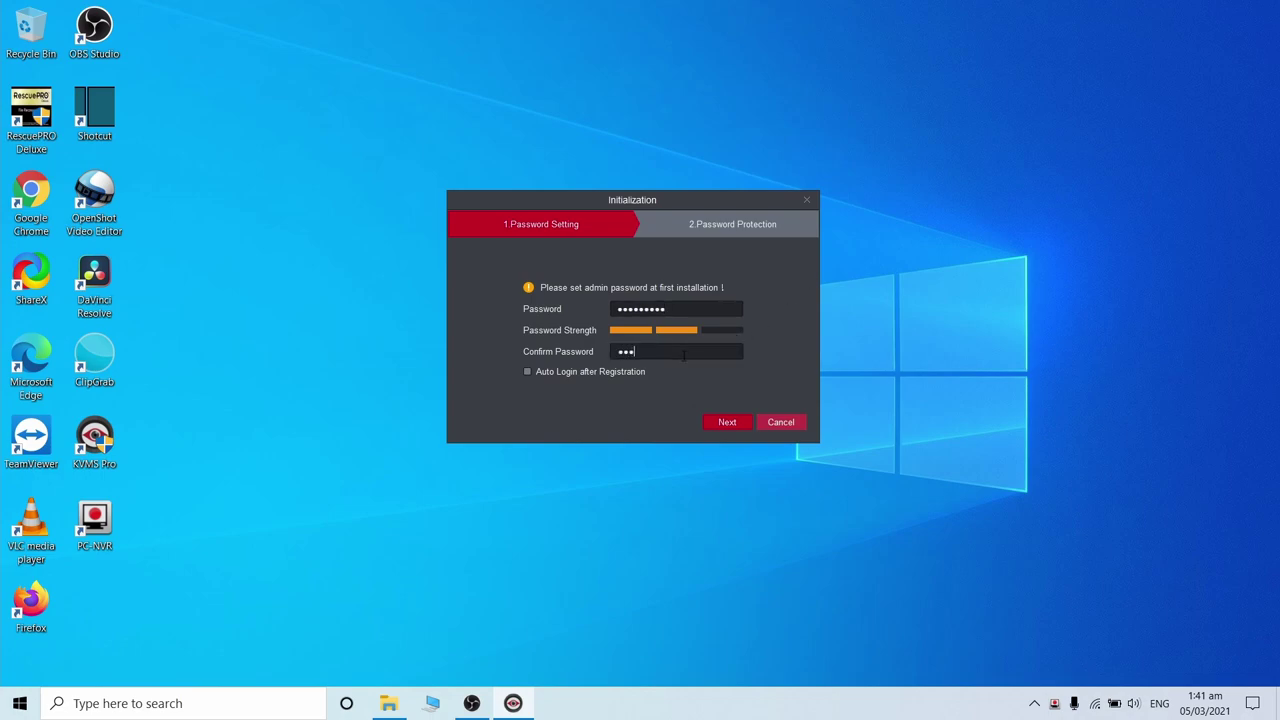
text(789)
- Set security Question 1 to the first-car colour question and enter its answer
click(726, 423)
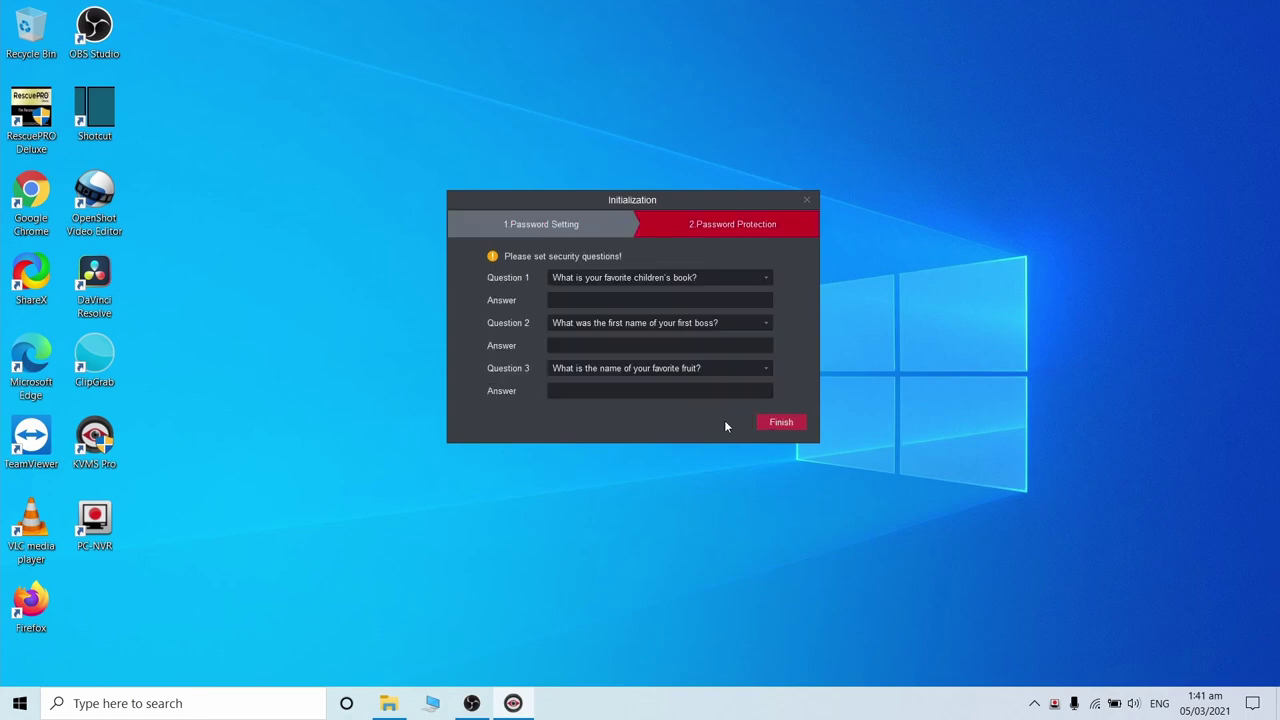
click(751, 277)
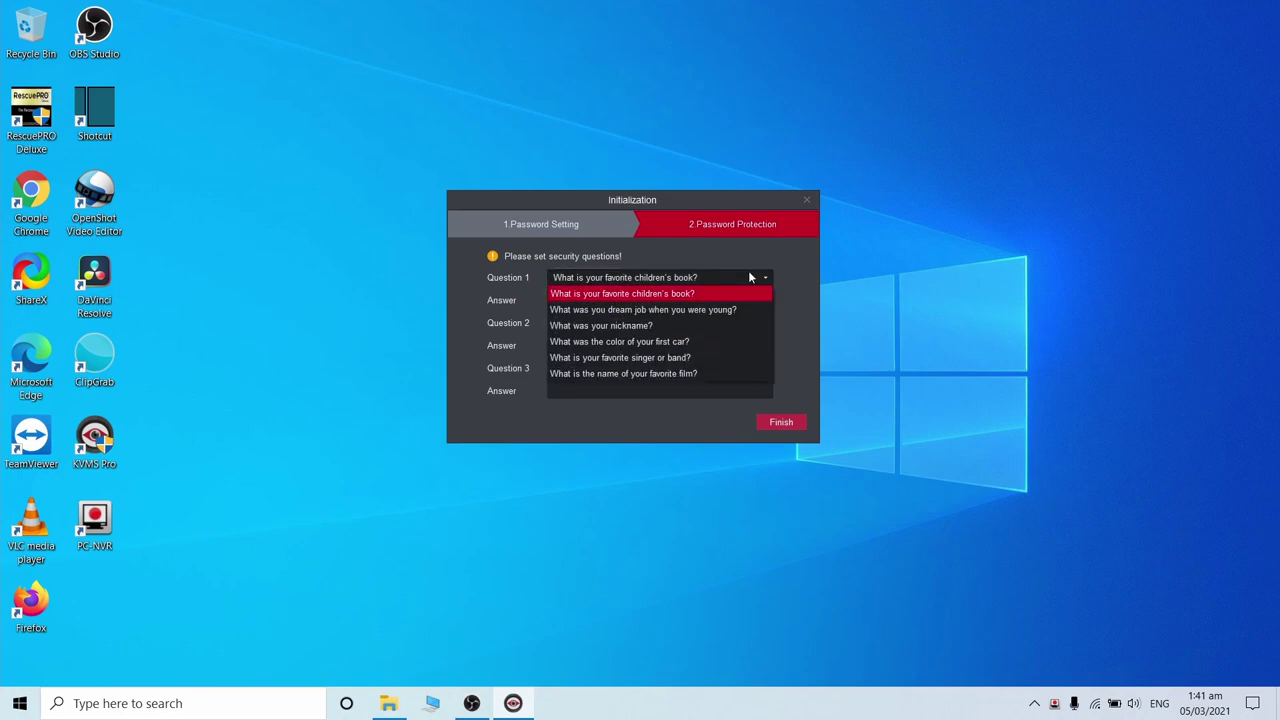
click(705, 342)
click(679, 300)
text(XXXXXXXXXX)
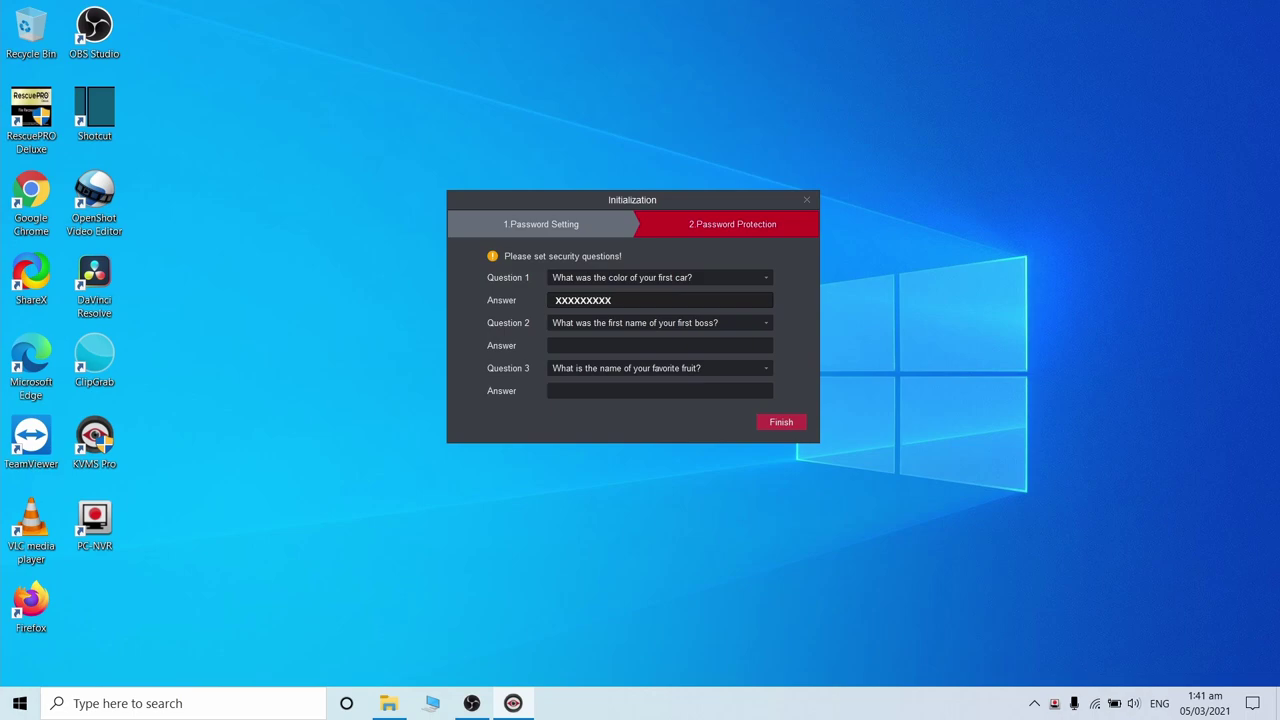
- Set Question 2 to cellphone brand and Question 3 to hometown, answering each
click(708, 325)
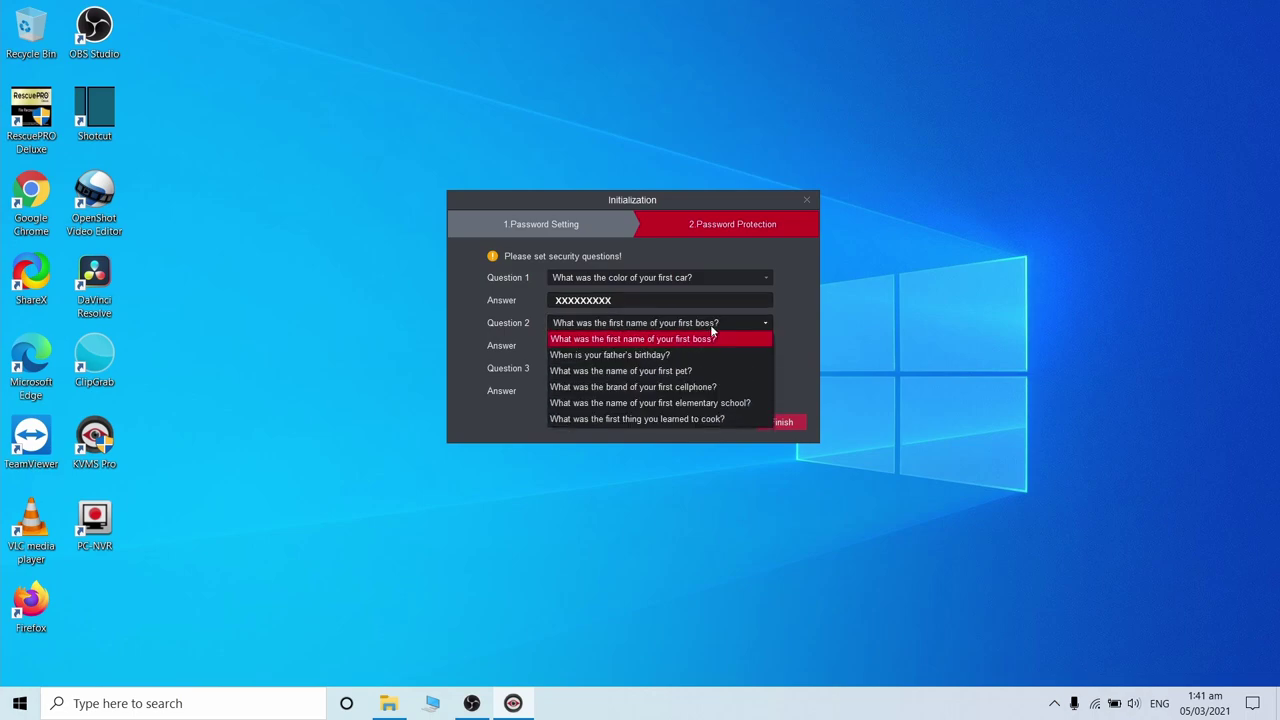
click(717, 394)
click(641, 345)
text(XXXXXXXXXX)
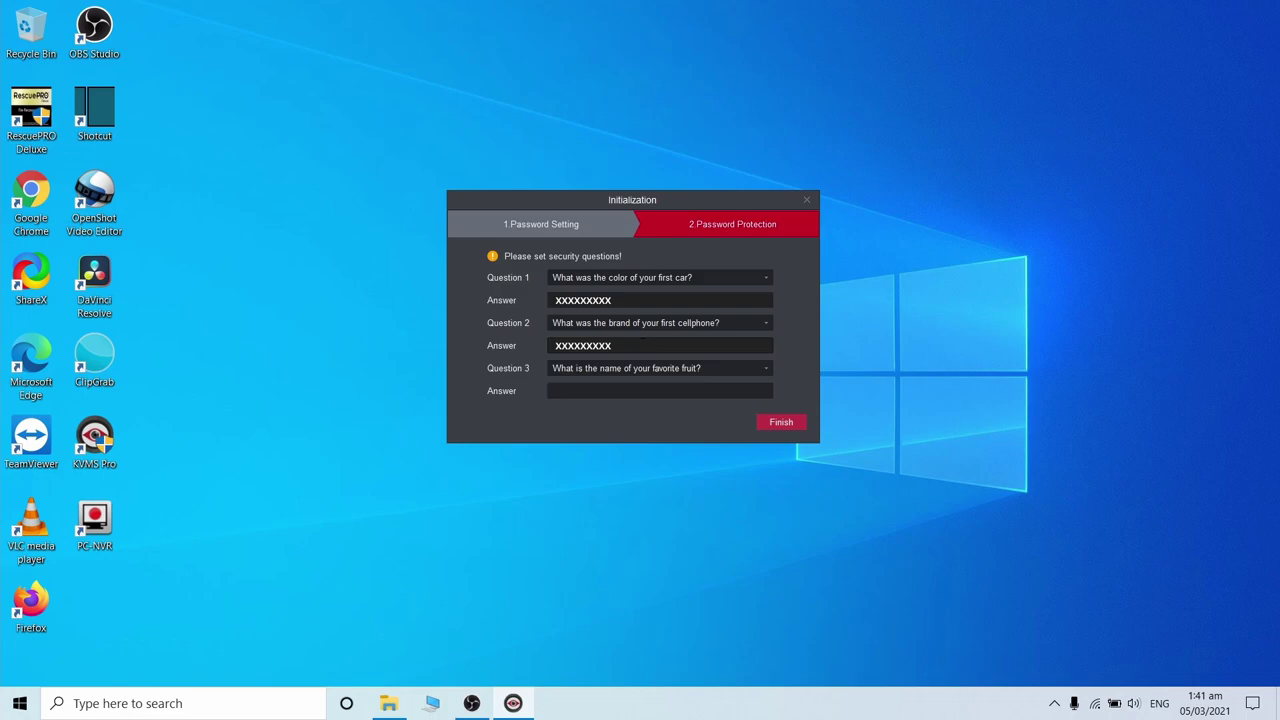
click(704, 369)
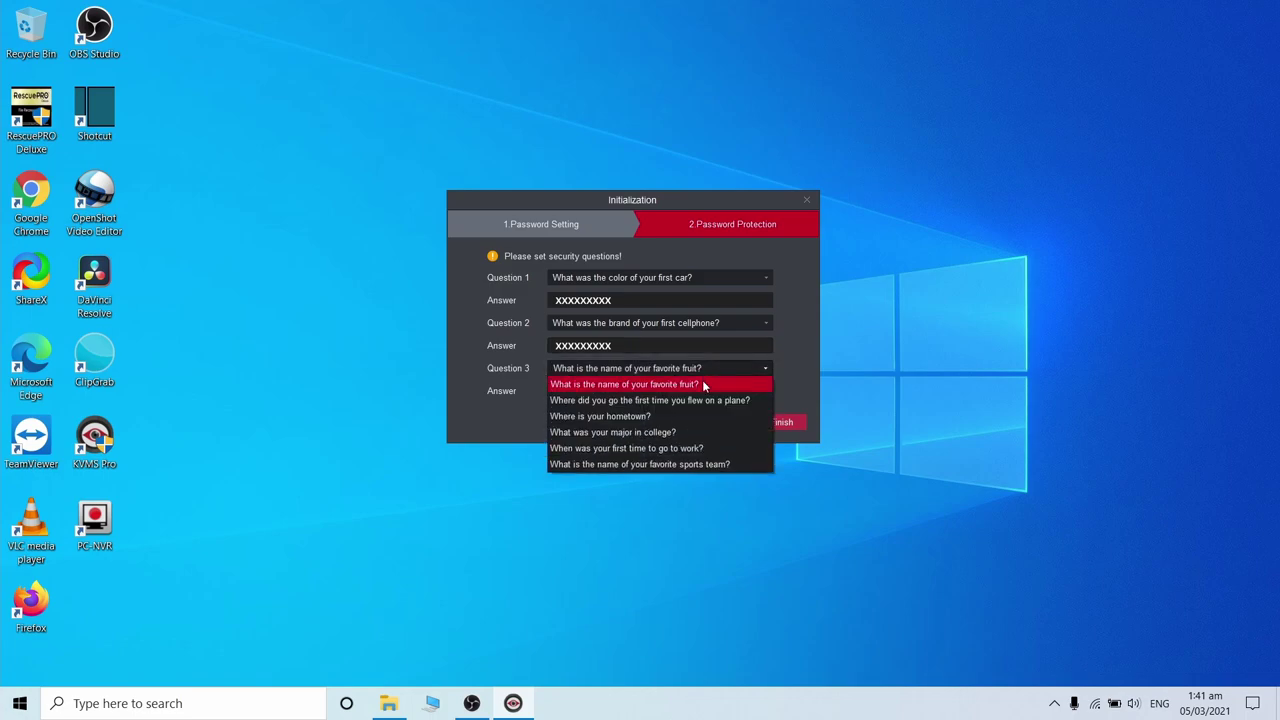
click(694, 414)
click(682, 392)
text(XXXXXXXXXX)
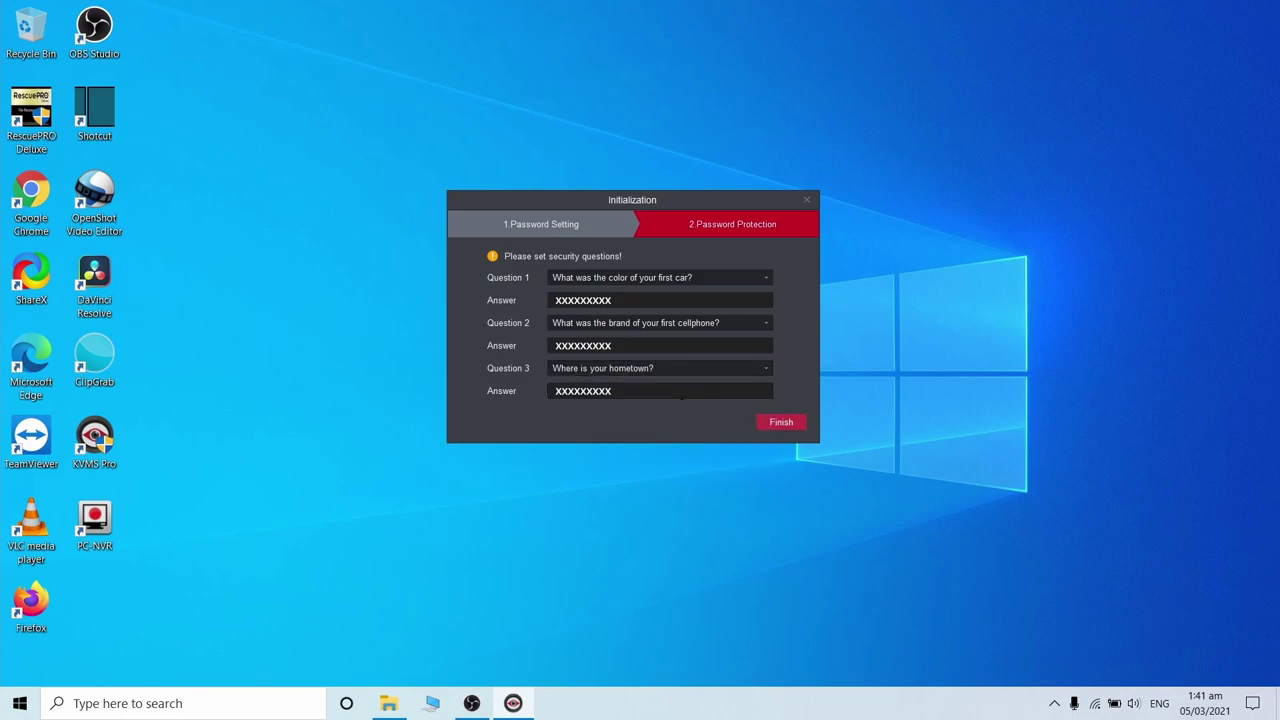
- Finish initialization, log in as admin, and open Manual Add
click(782, 422)
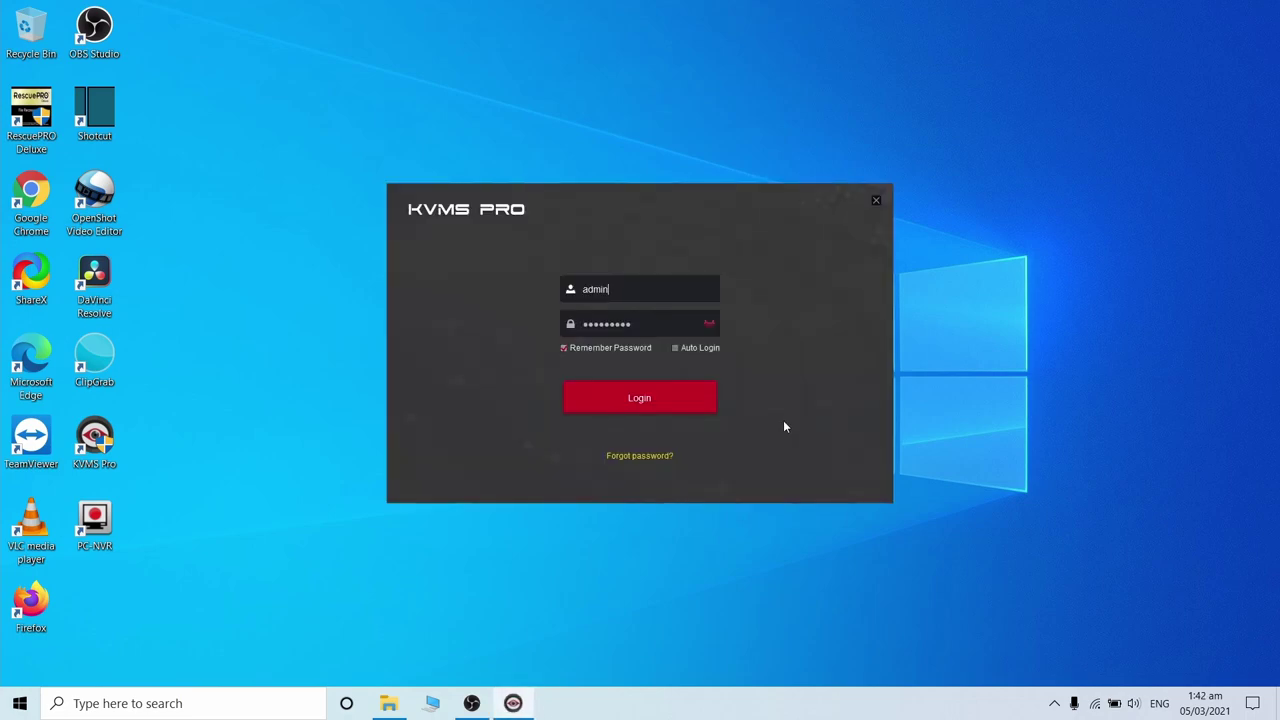
click(658, 406)
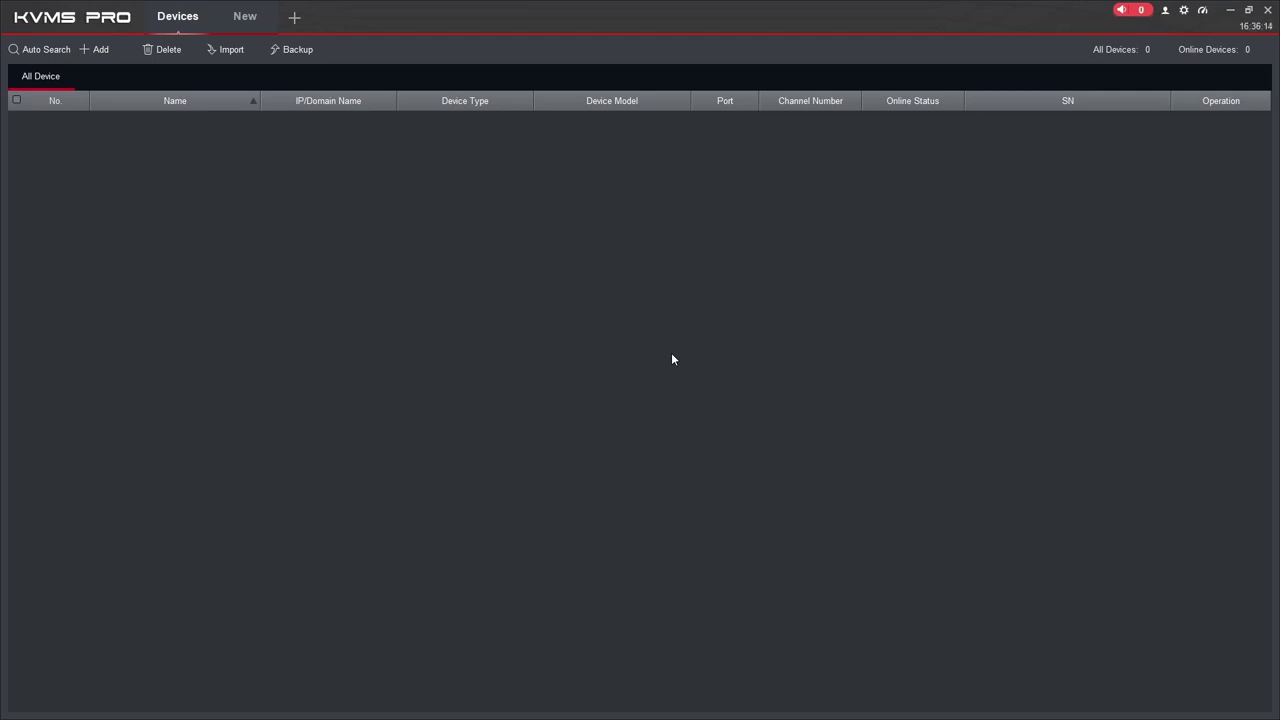
click(105, 55)
- Switch the add method to SN and enter the device's serial number
click(670, 278)
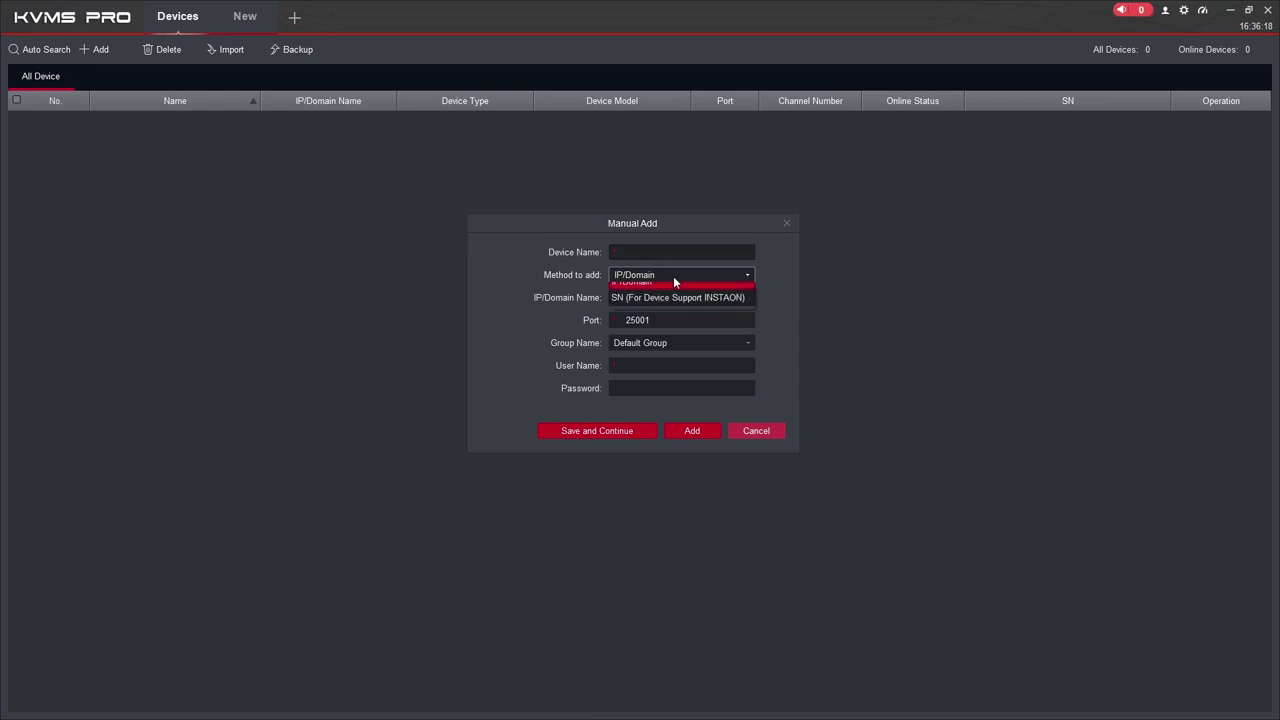
click(669, 304)
click(652, 308)
text(1234567890)
click(743, 376)
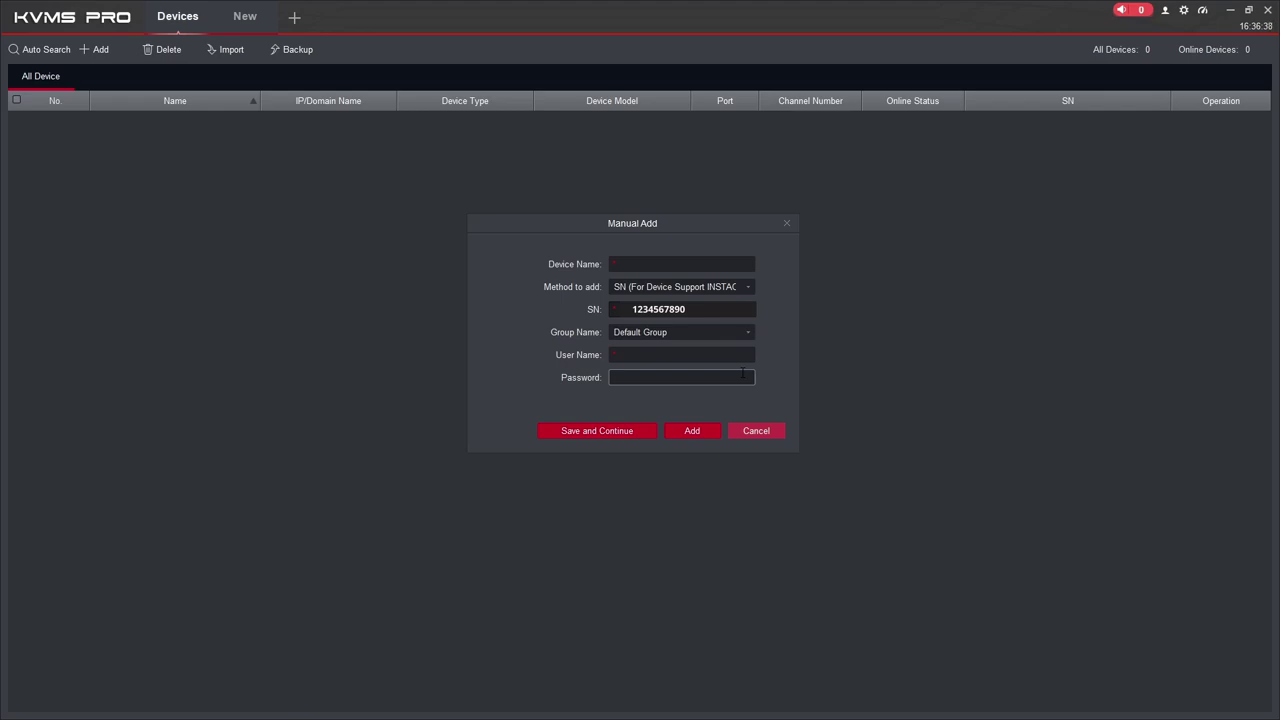
- Name the device 'home', enter user admin and the device password, and add it
click(694, 264)
text(home)
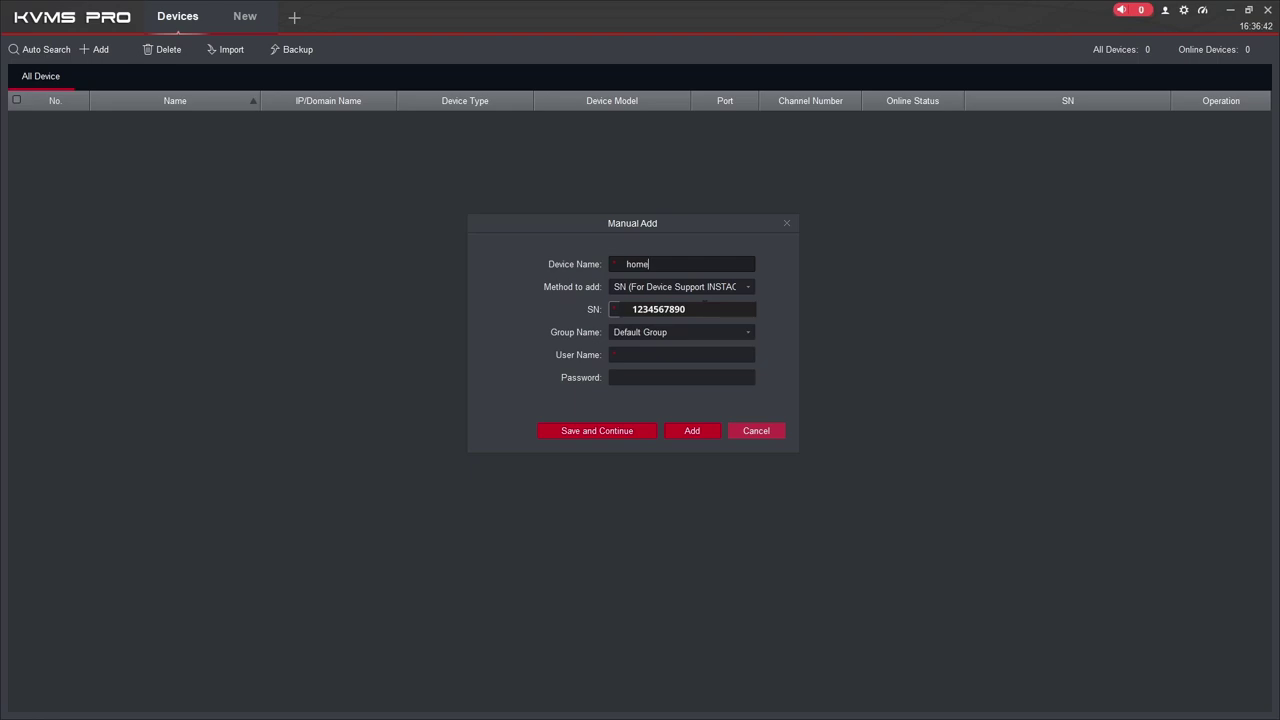
click(695, 355)
text(admin)
click(701, 378)
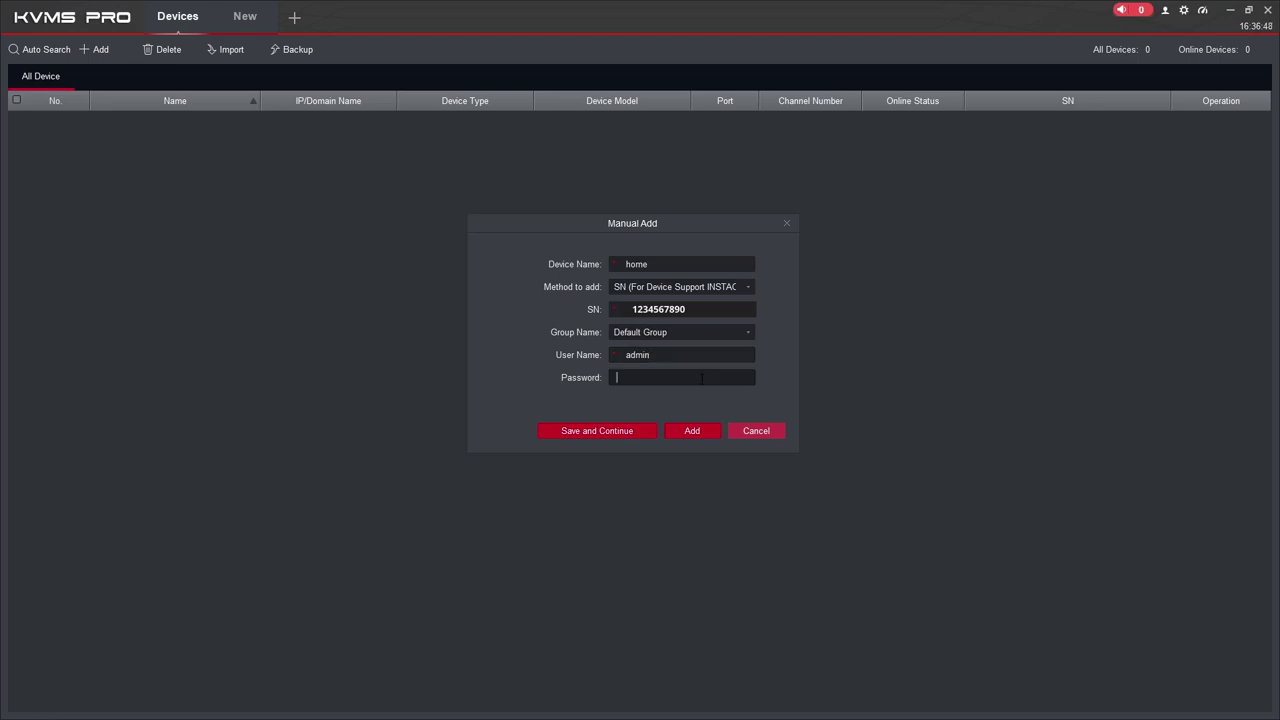
text(admin1)
text(23)
click(692, 430)
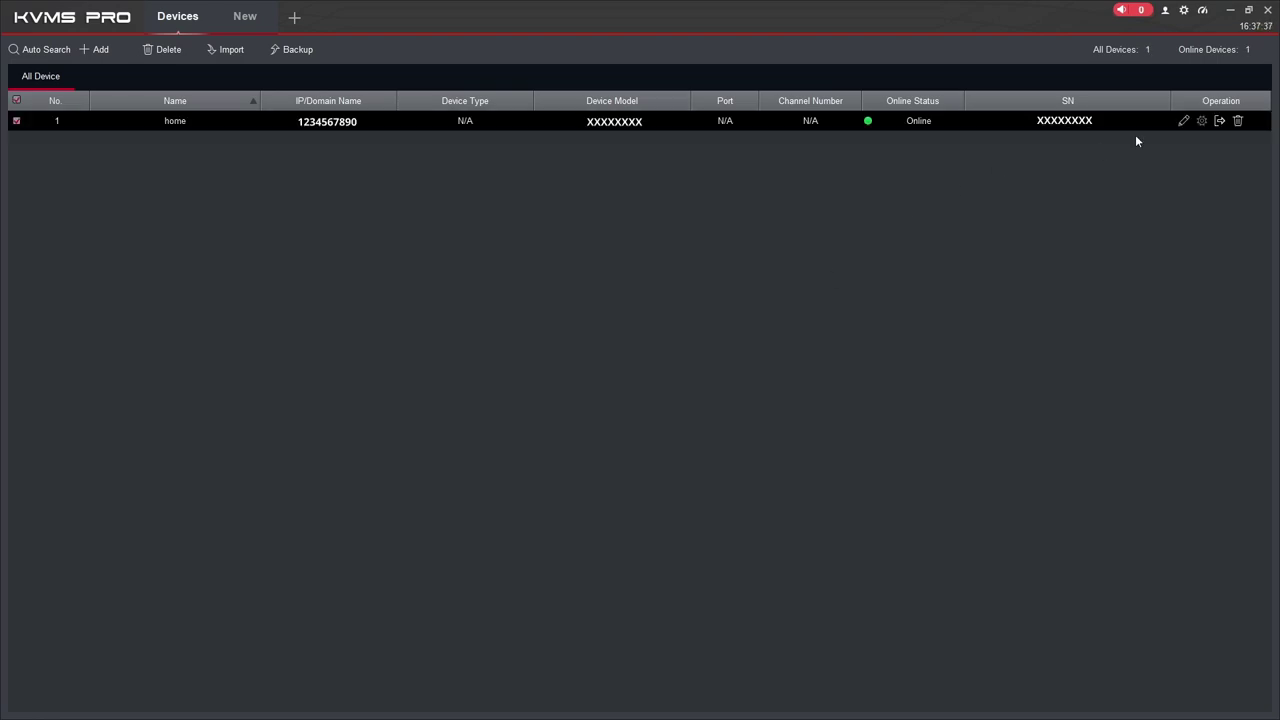
- Open the home device's configuration and its Camera properties with live preview
click(1219, 121)
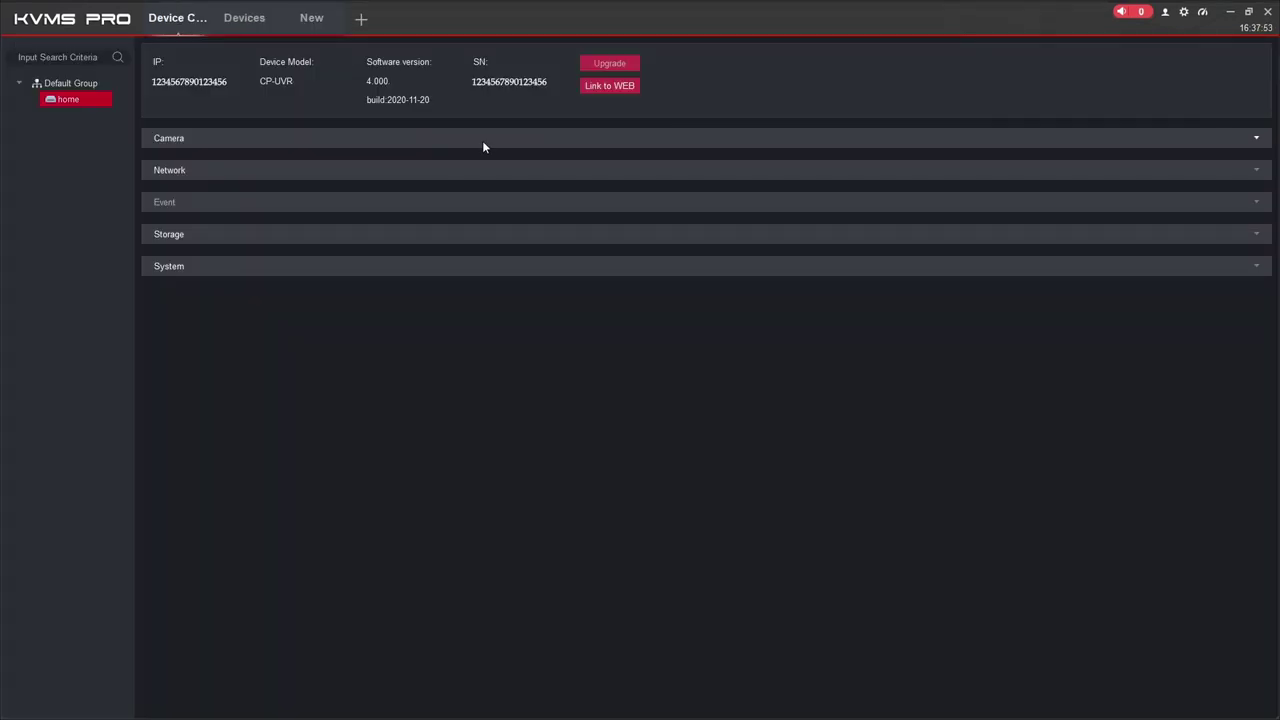
click(162, 144)
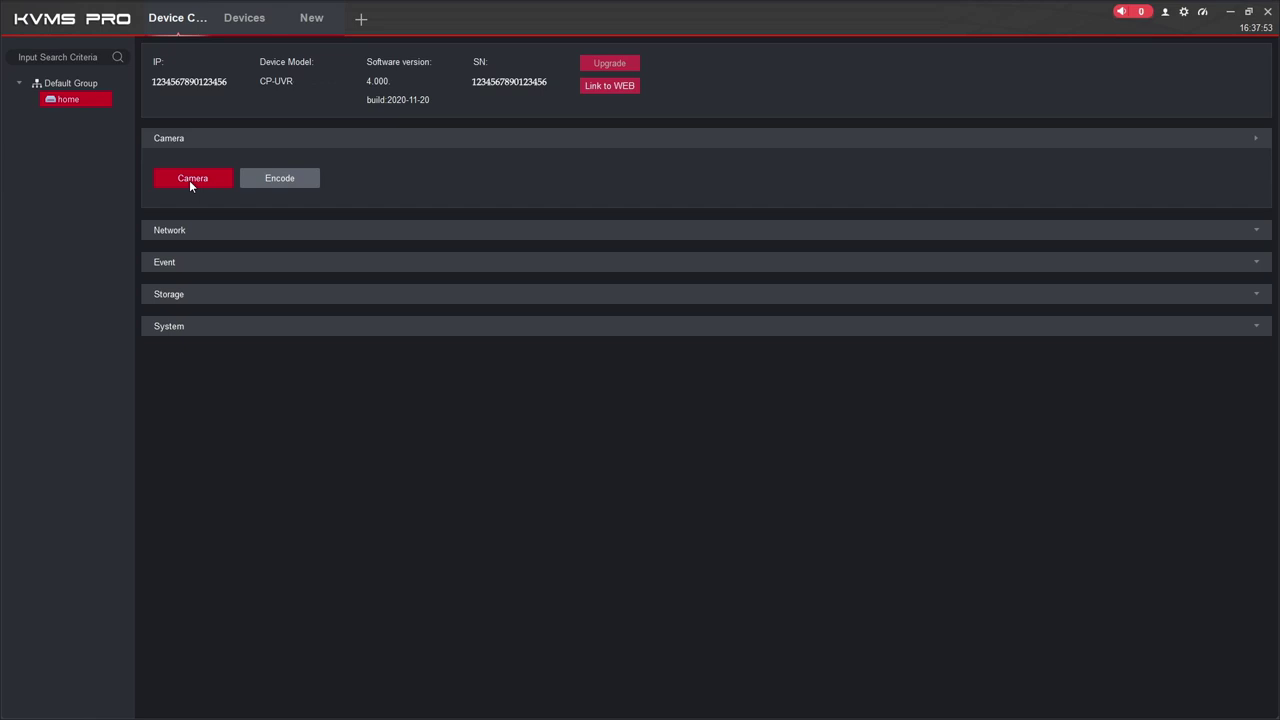
click(190, 179)
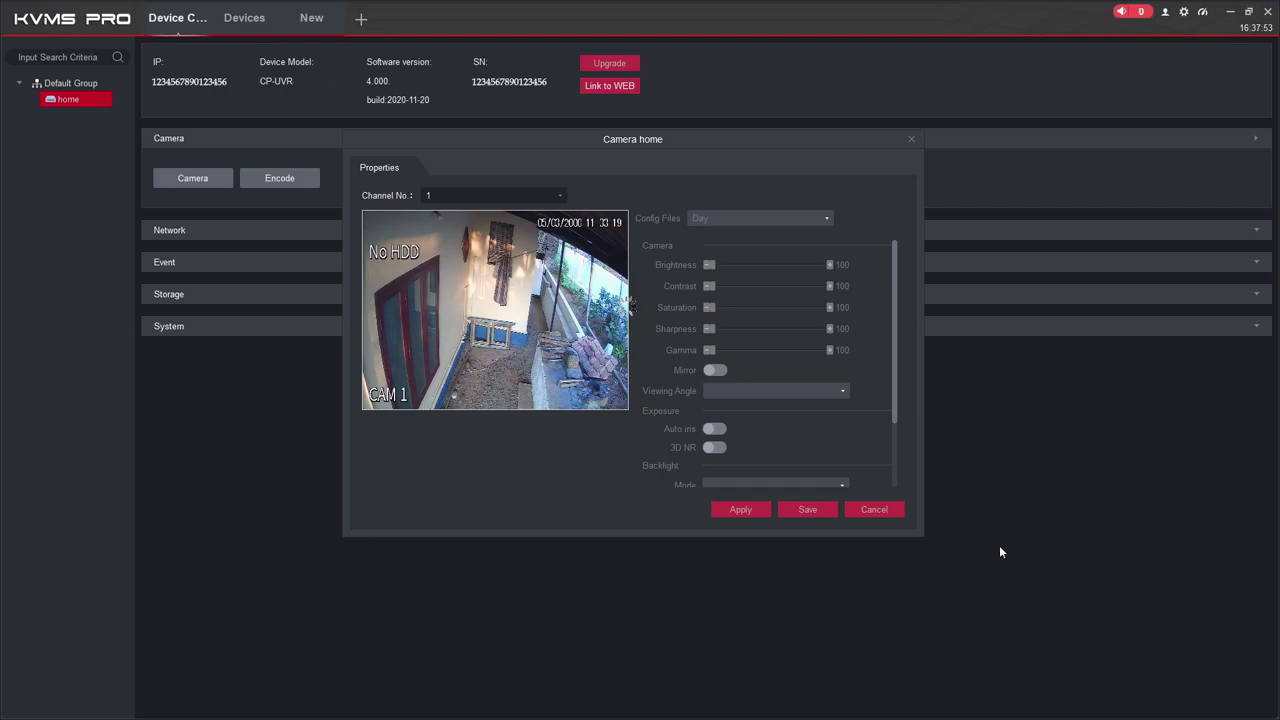
- Close camera properties, play all home cameras in Live View, and switch to 9-split layout
click(911, 141)
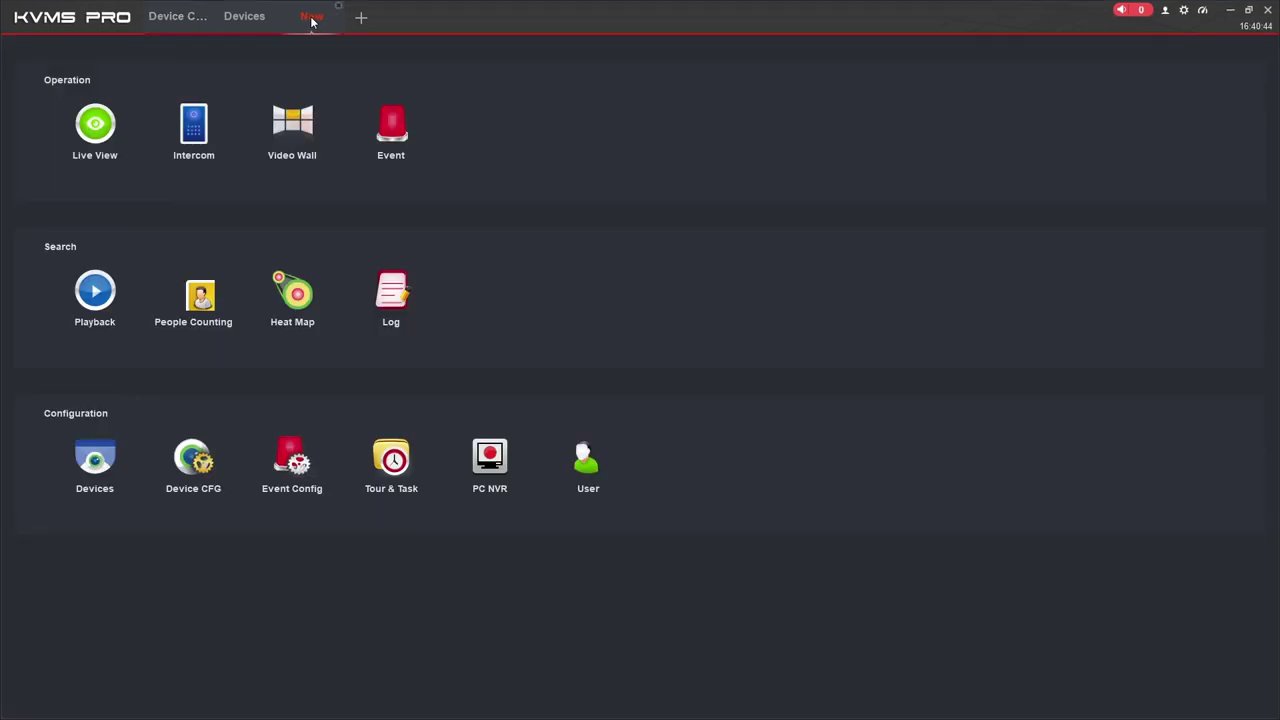
click(95, 124)
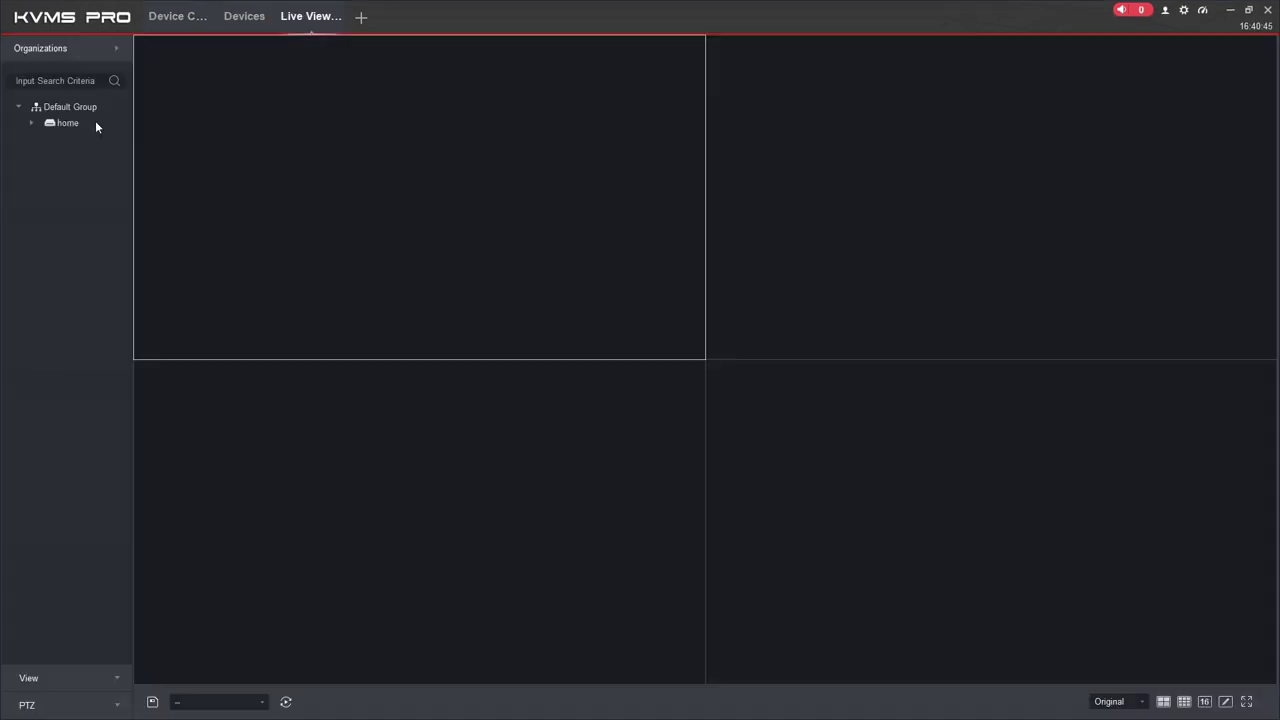
click(68, 122)
click(32, 122)
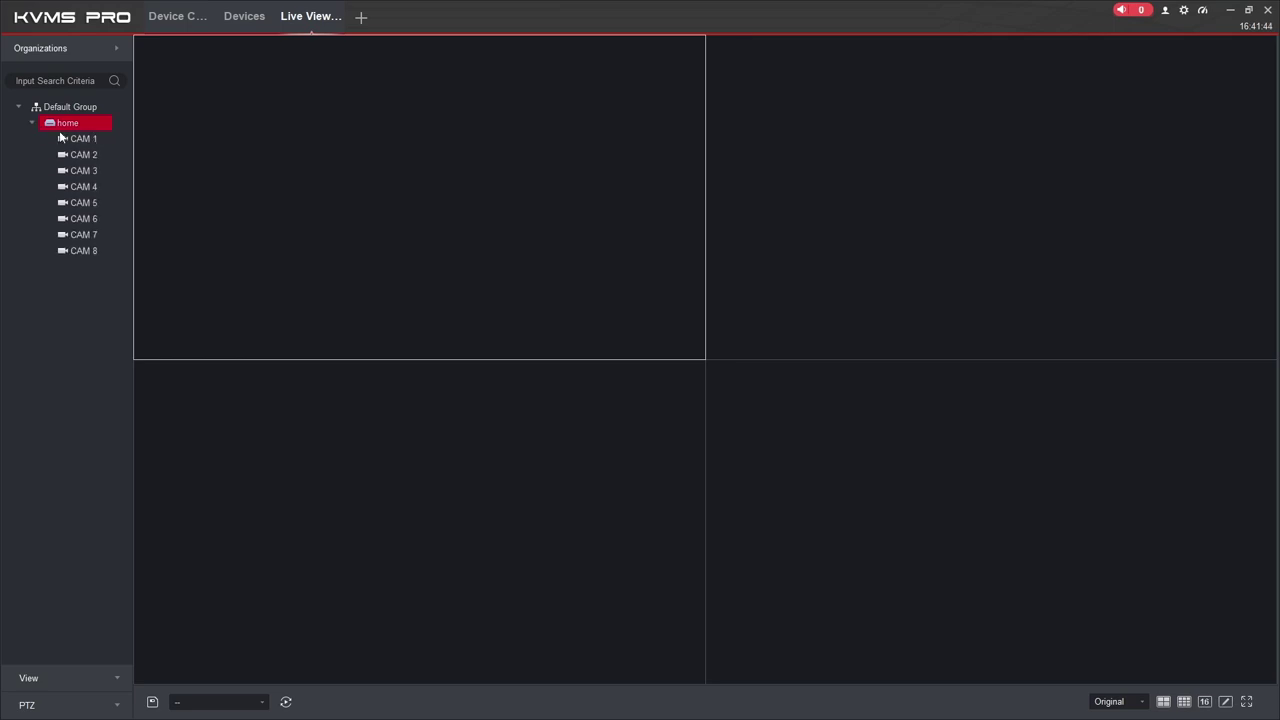
double_click(71, 123)
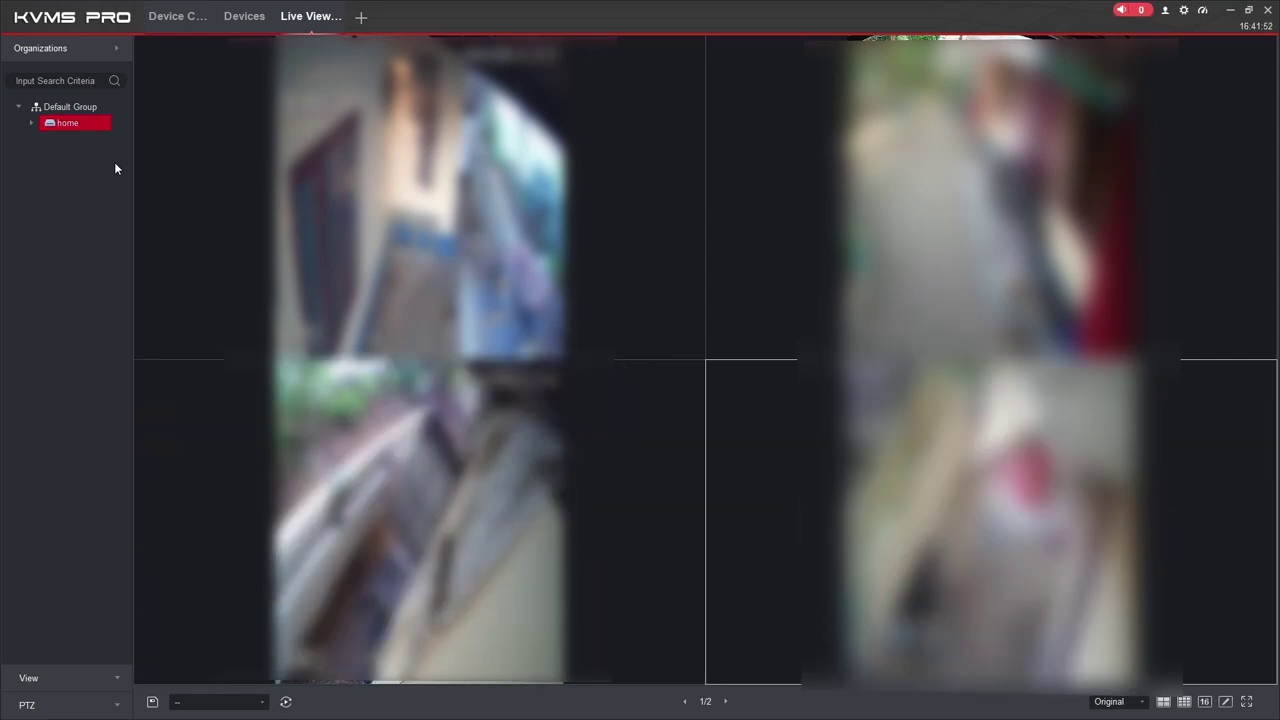
click(1184, 701)
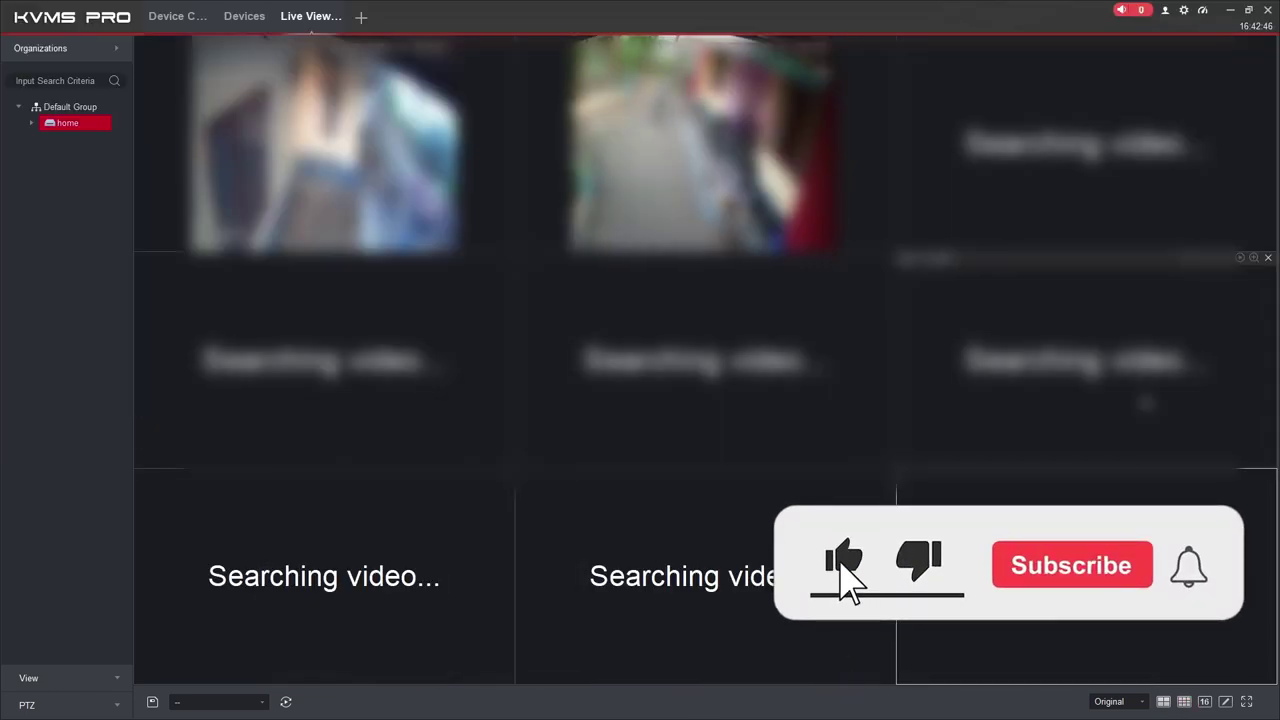